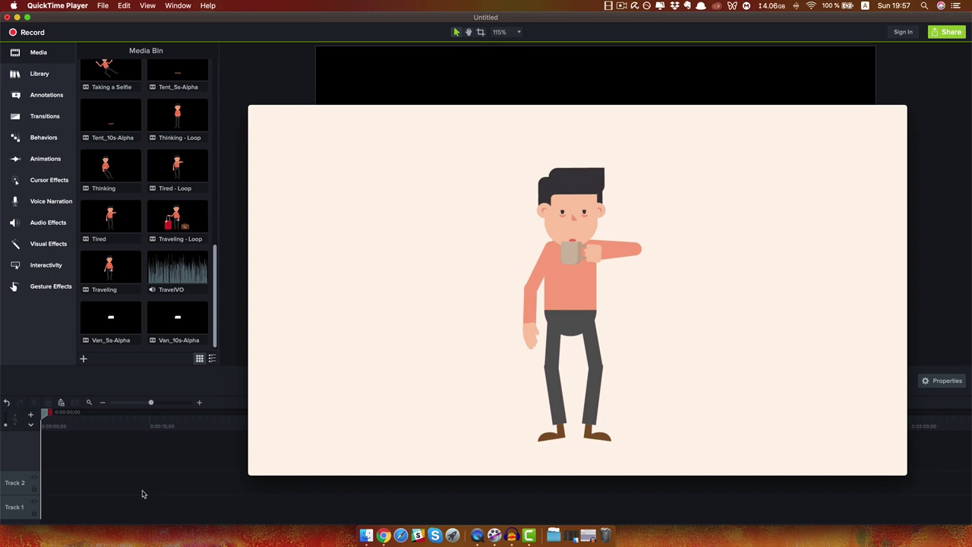
# Watch DreamTrips Sample Video.mp4 play through to its closing YourDreamTrips.com card
pyautogui.moveTo(347, 232)
# View the sample video full screen and scrub to the 00:35 folded world-map scene
pyautogui.click(274, 111)
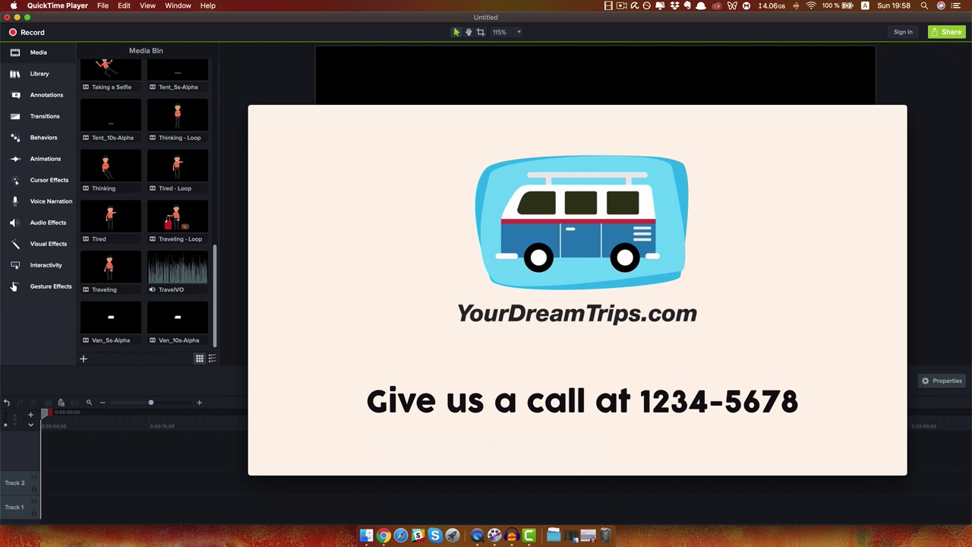
pyautogui.moveTo(485, 347)
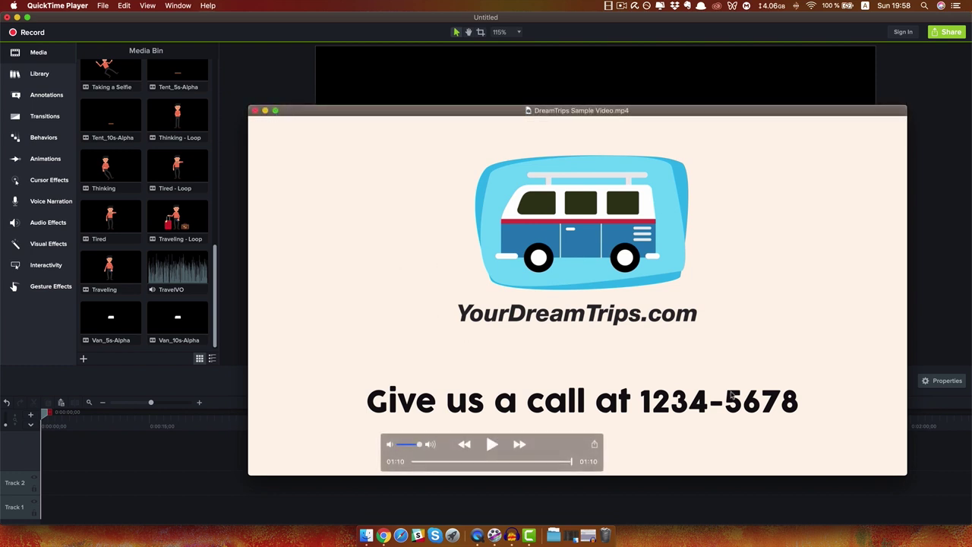
pyautogui.moveTo(495, 461)
pyautogui.mouseDown()
pyautogui.moveTo(445, 463)
pyautogui.moveTo(521, 466)
pyautogui.moveTo(429, 465)
pyautogui.moveTo(494, 466)
pyautogui.mouseUp()
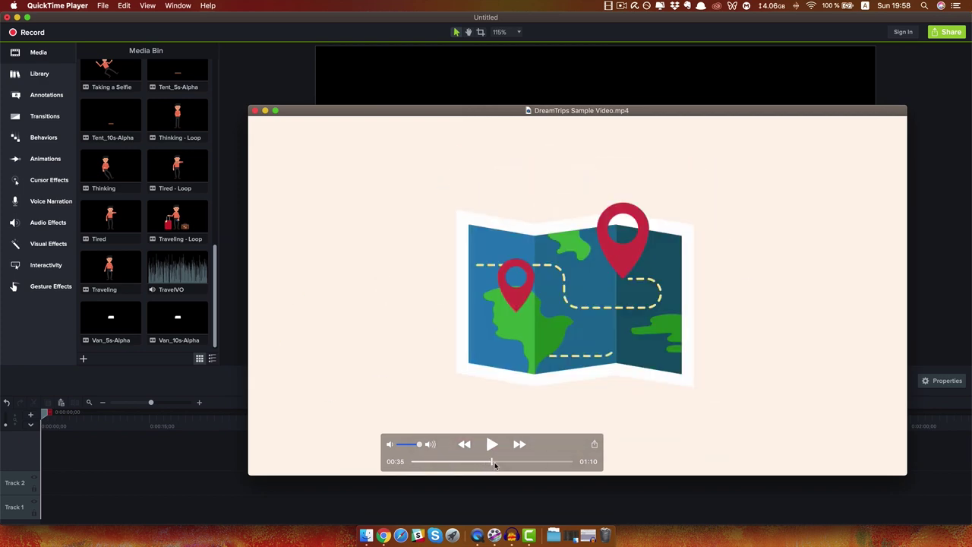
pyautogui.click(264, 111)
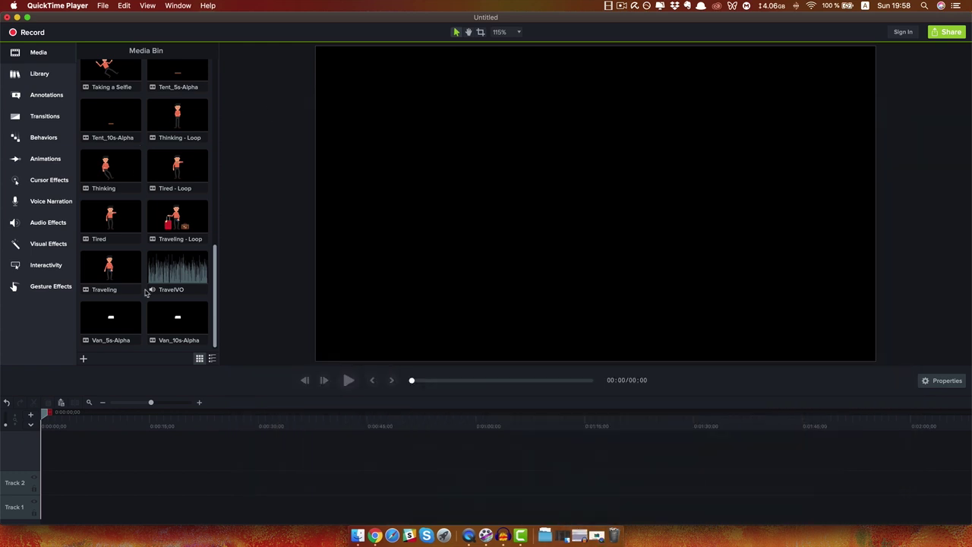
pyautogui.scroll(2, 169, 275)
pyautogui.scroll(6, 169, 274)
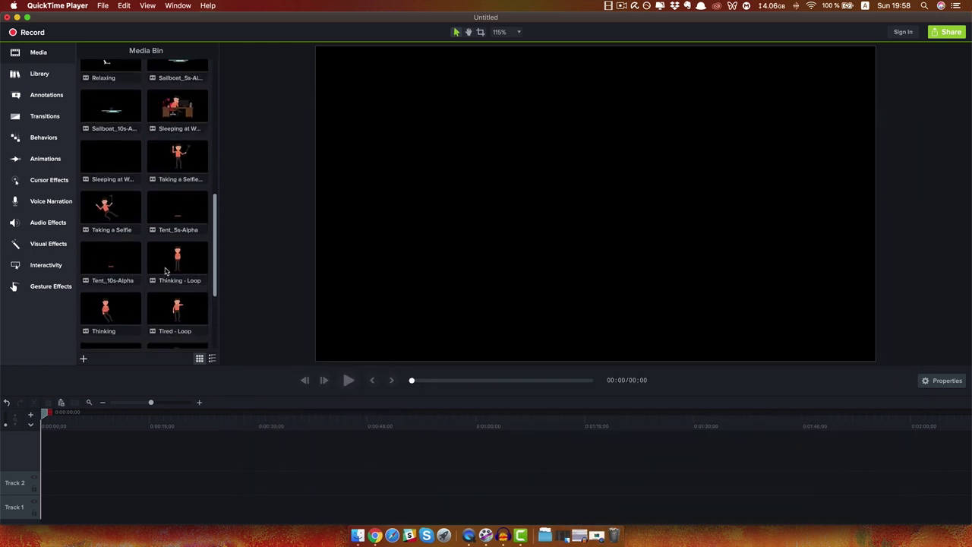
pyautogui.scroll(5, 133, 132)
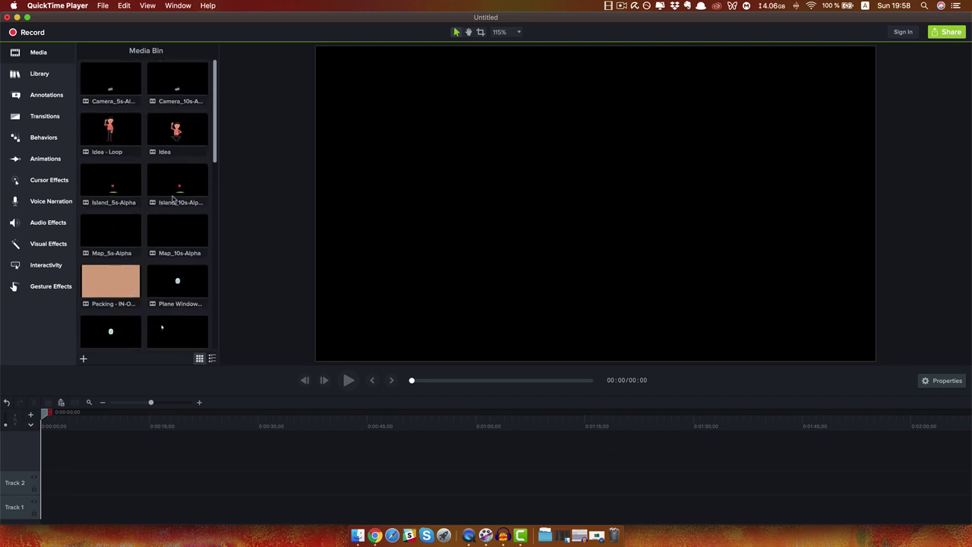
pyautogui.scroll(-2, 172, 200)
pyautogui.scroll(-4, 172, 200)
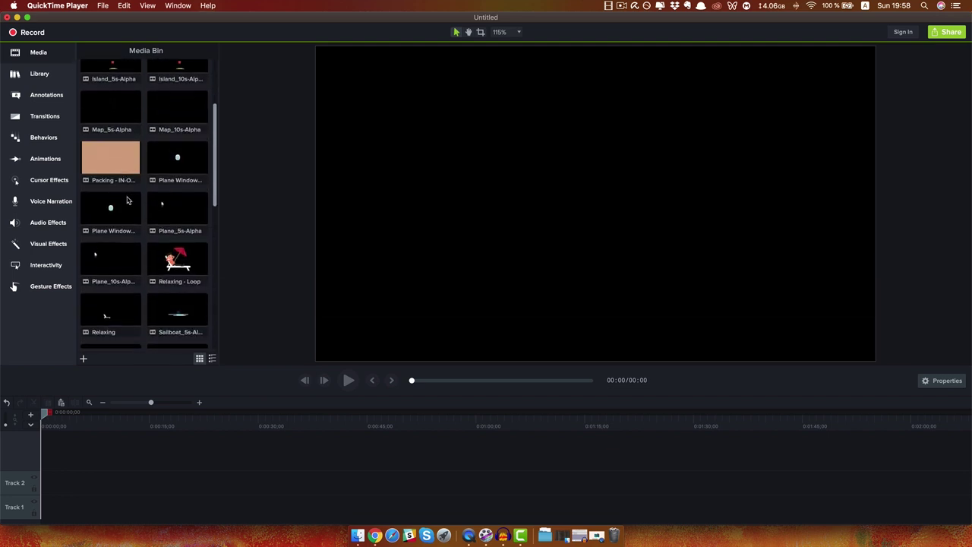
pyautogui.scroll(-2, 138, 205)
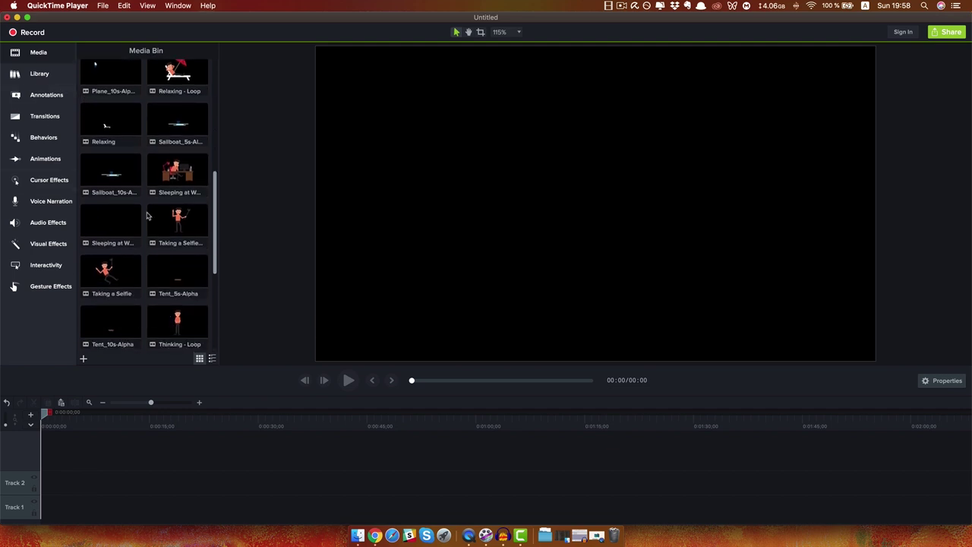
pyautogui.scroll(-2, 129, 218)
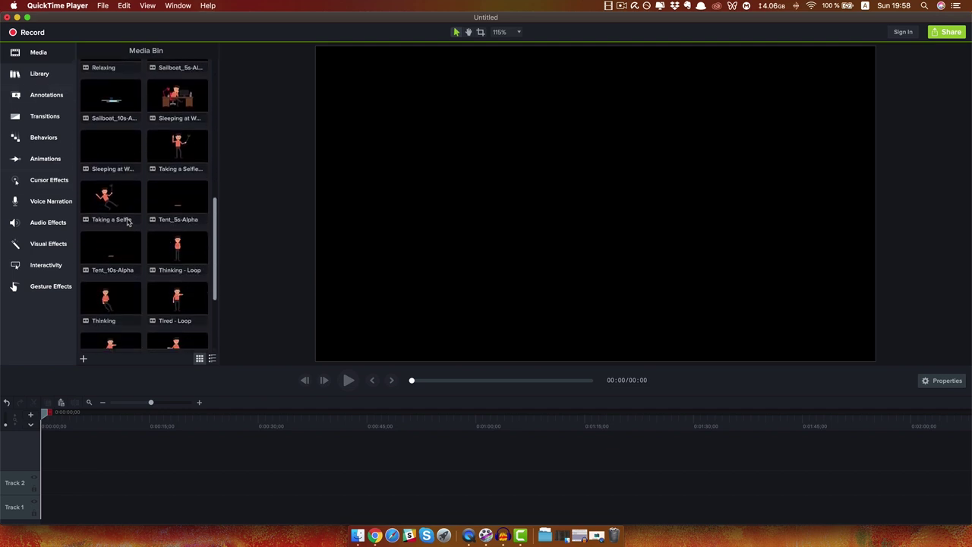
pyautogui.scroll(4, 125, 190)
pyautogui.scroll(6, 125, 175)
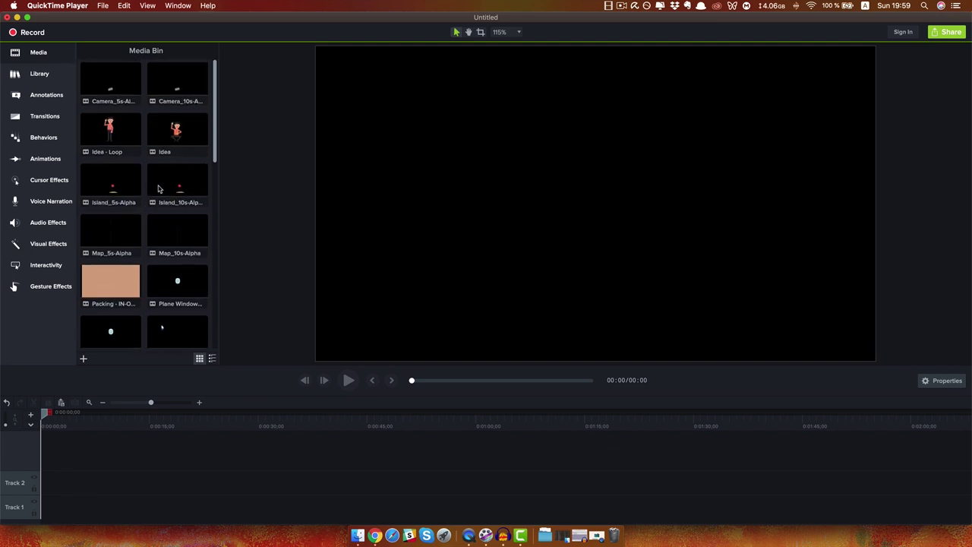
pyautogui.scroll(-4, 154, 186)
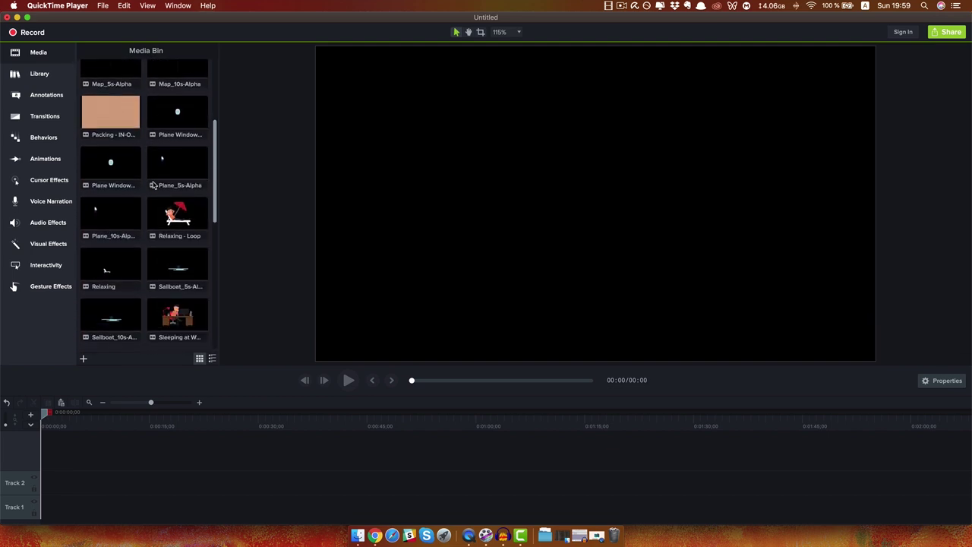
pyautogui.scroll(-6, 153, 184)
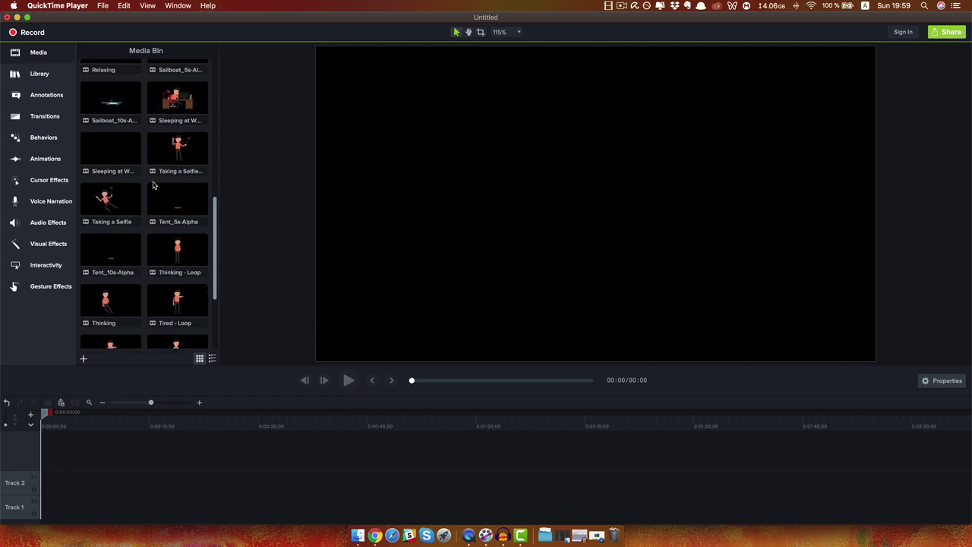
pyautogui.scroll(-4, 152, 185)
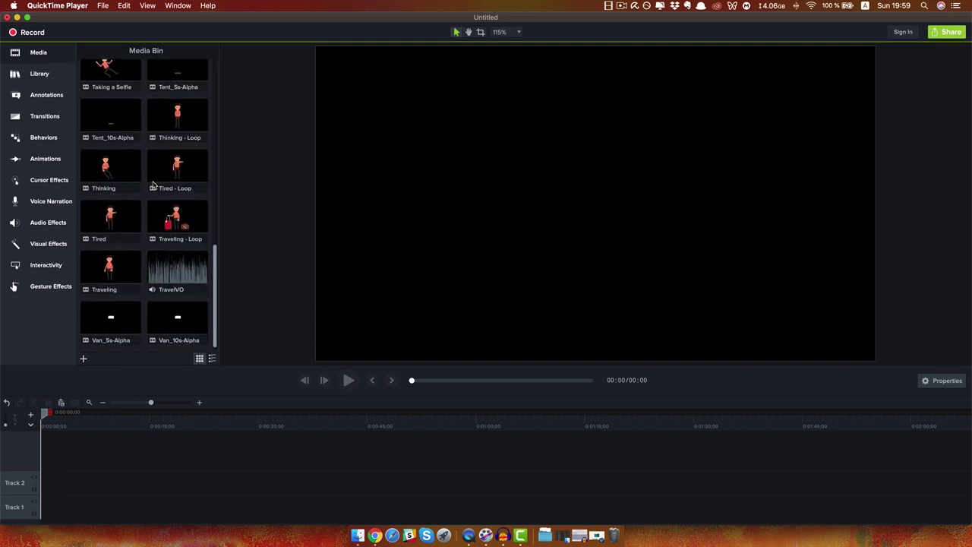
pyautogui.scroll(2, 153, 184)
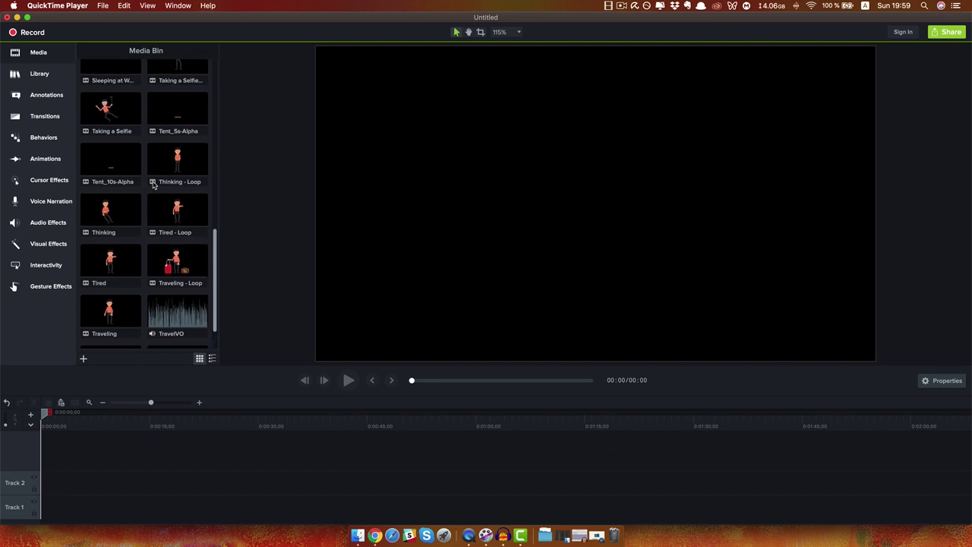
pyautogui.scroll(-2, 153, 185)
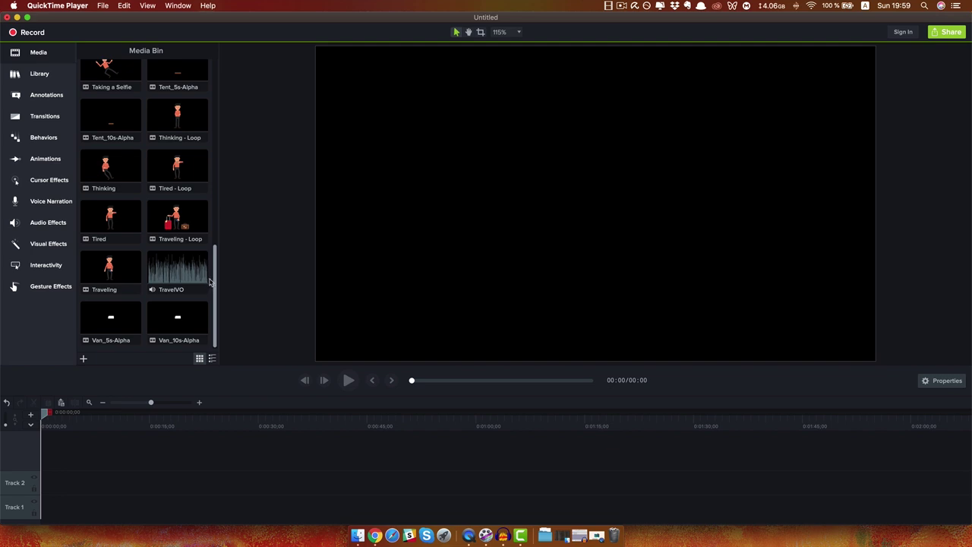
# Place the TravelVO voice-over from the Media Bin on Track 1
pyautogui.click(162, 275)
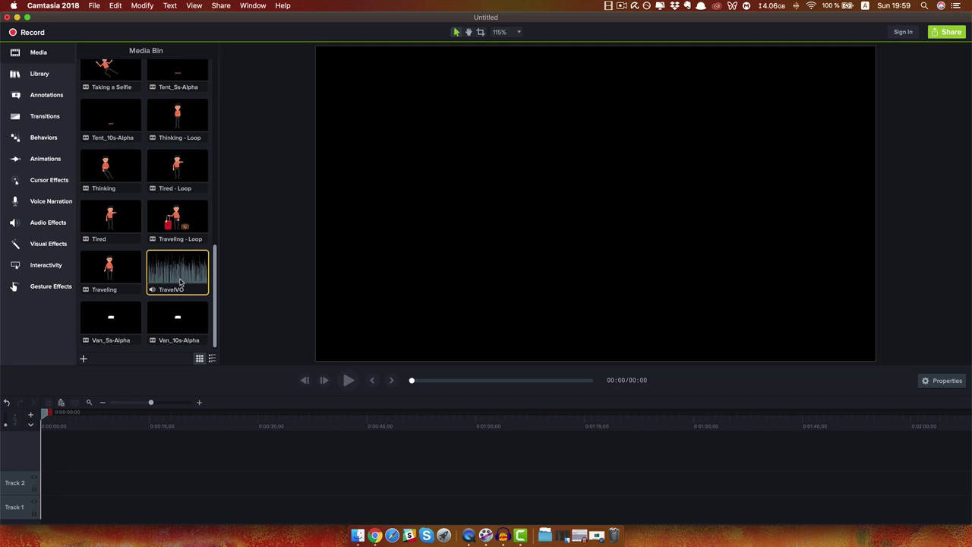
pyautogui.click(119, 270)
pyautogui.click(162, 277)
pyautogui.click(107, 322)
pyautogui.click(164, 321)
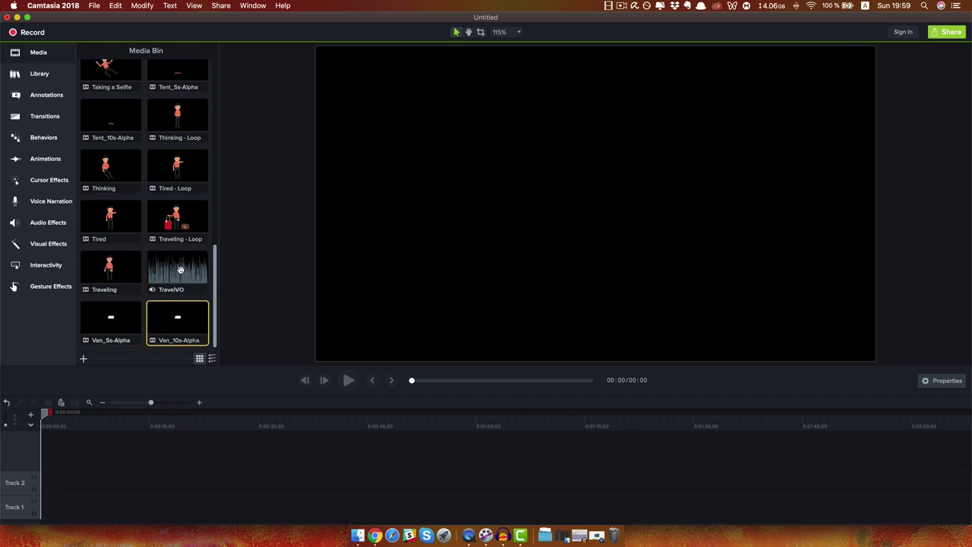
pyautogui.click(180, 271)
pyautogui.moveTo(170, 268); pyautogui.dragTo(44, 515)
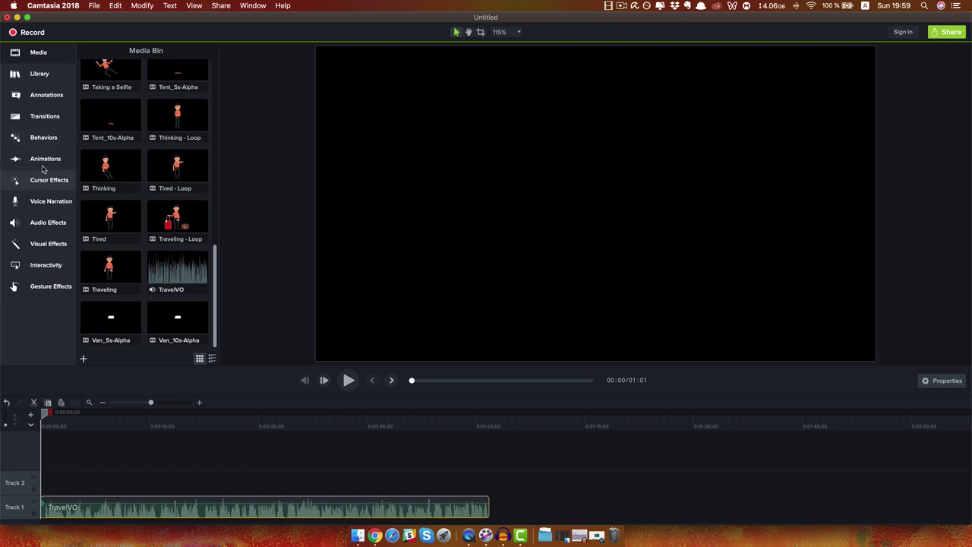
# Add the firefly track from the Library's Music Tracks folder onto Track 2
pyautogui.click(35, 101)
pyautogui.click(36, 121)
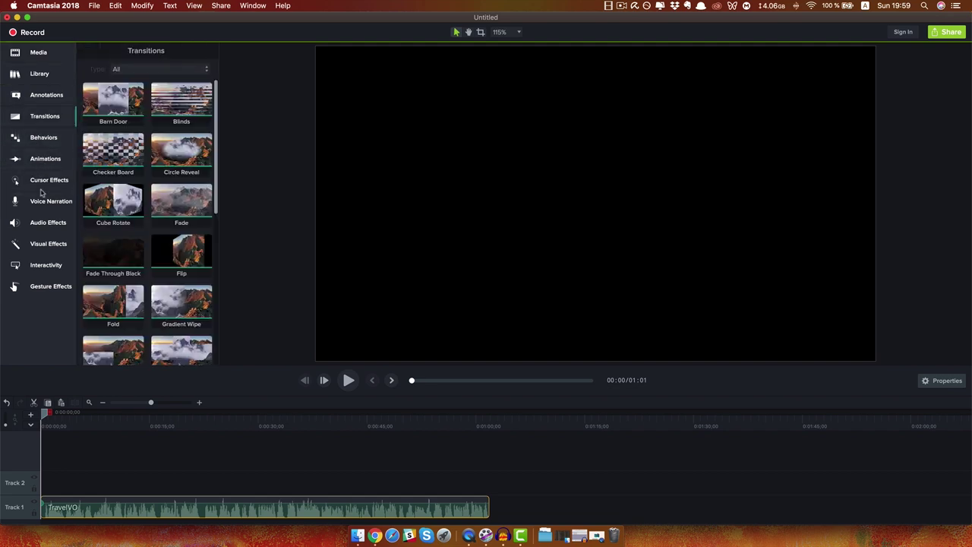
pyautogui.click(49, 225)
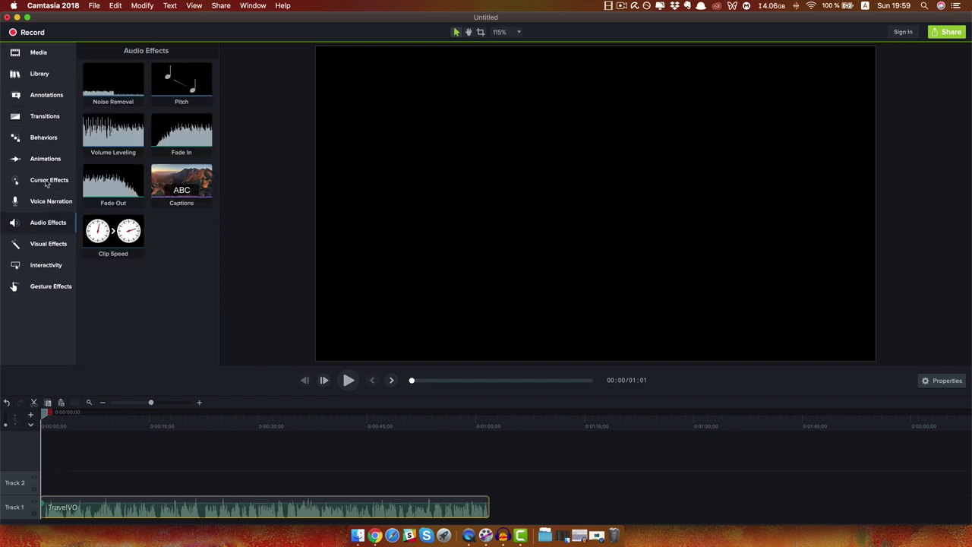
pyautogui.click(34, 72)
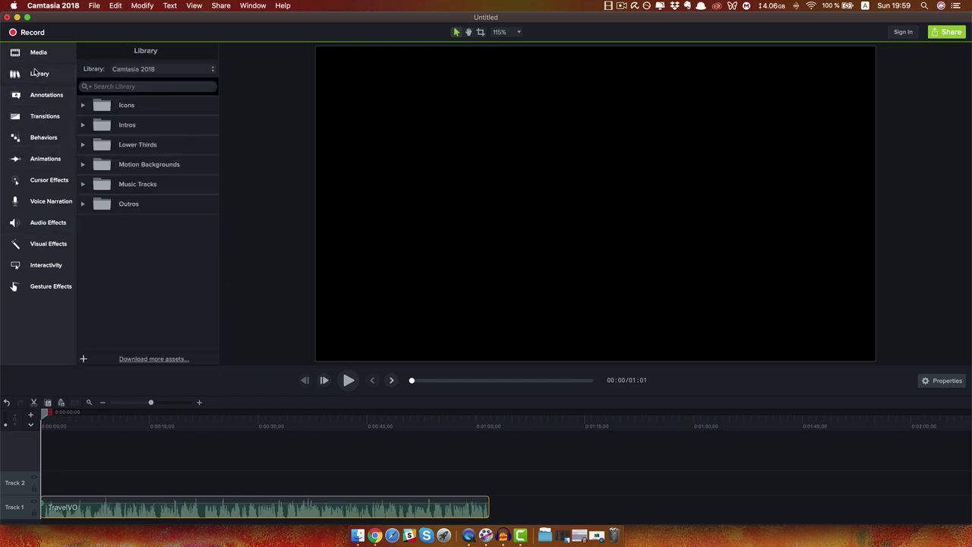
pyautogui.click(82, 185)
pyautogui.scroll(-3, 147, 243)
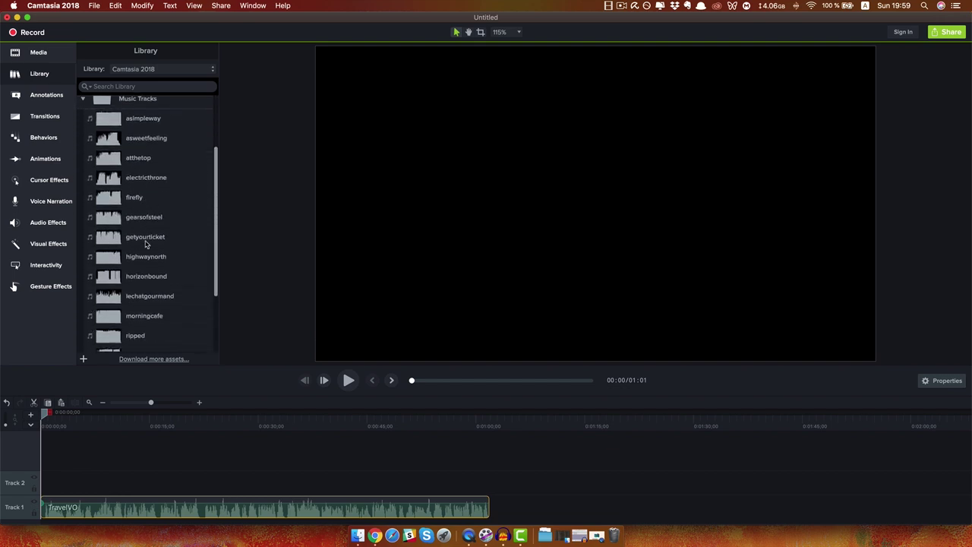
pyautogui.moveTo(131, 197); pyautogui.dragTo(35, 488)
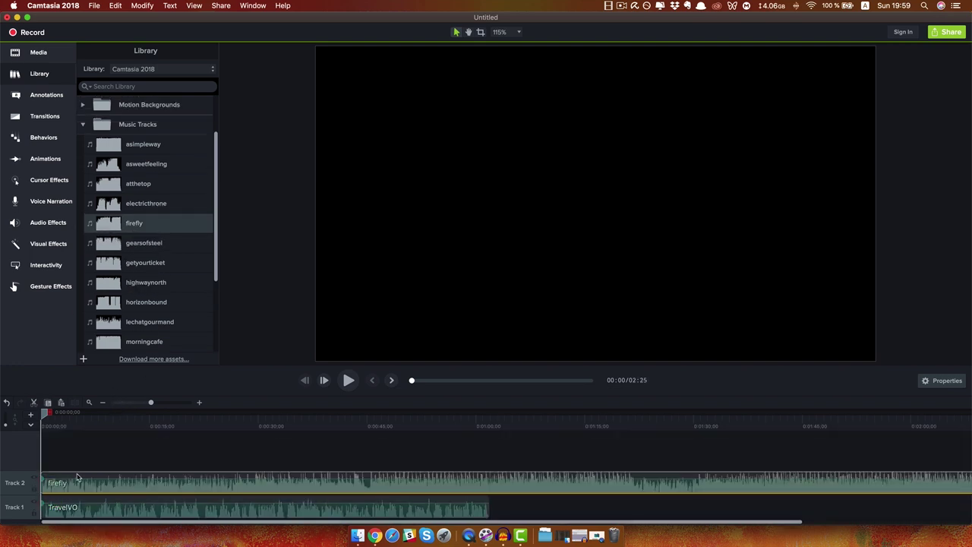
# Trim the firefly music to end with the voice-over and lower its volume to 60%
pyautogui.click(103, 403)
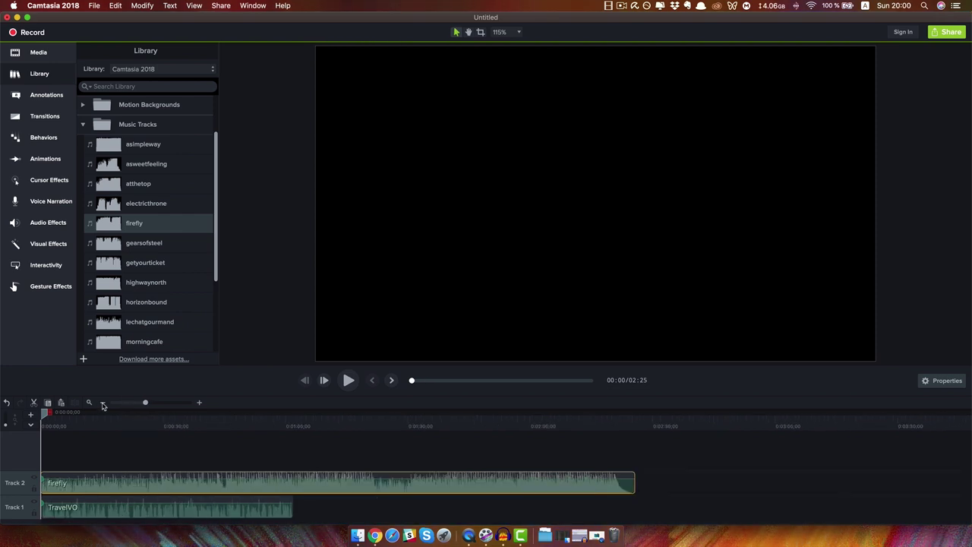
pyautogui.moveTo(625, 483); pyautogui.dragTo(291, 490)
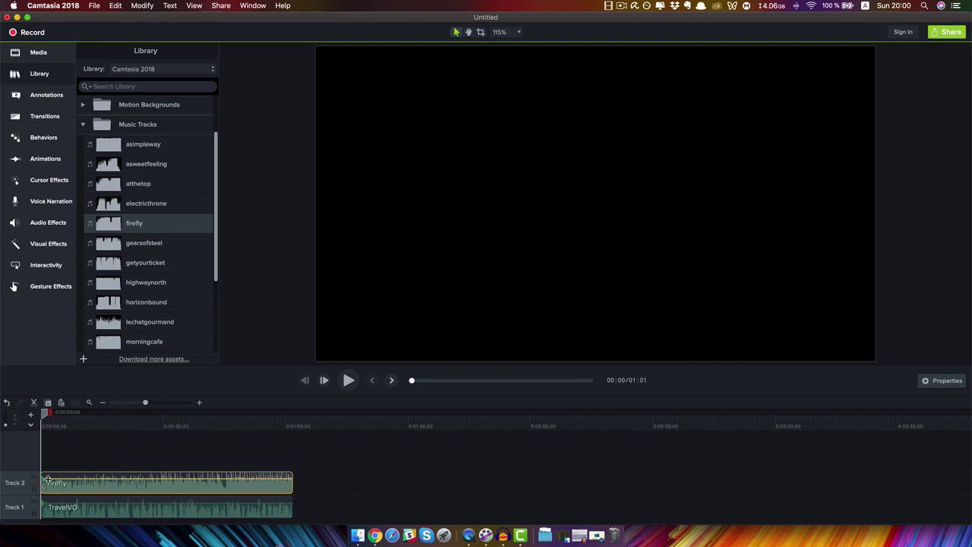
pyautogui.moveTo(48, 477); pyautogui.dragTo(85, 487)
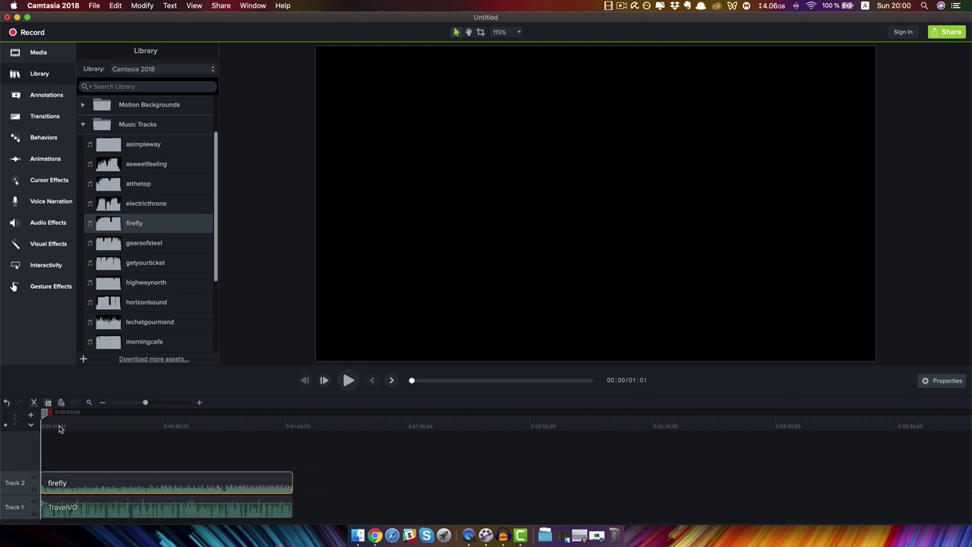
# Preview the opening audio and zoom the timeline in on the first seconds
pyautogui.press('space')
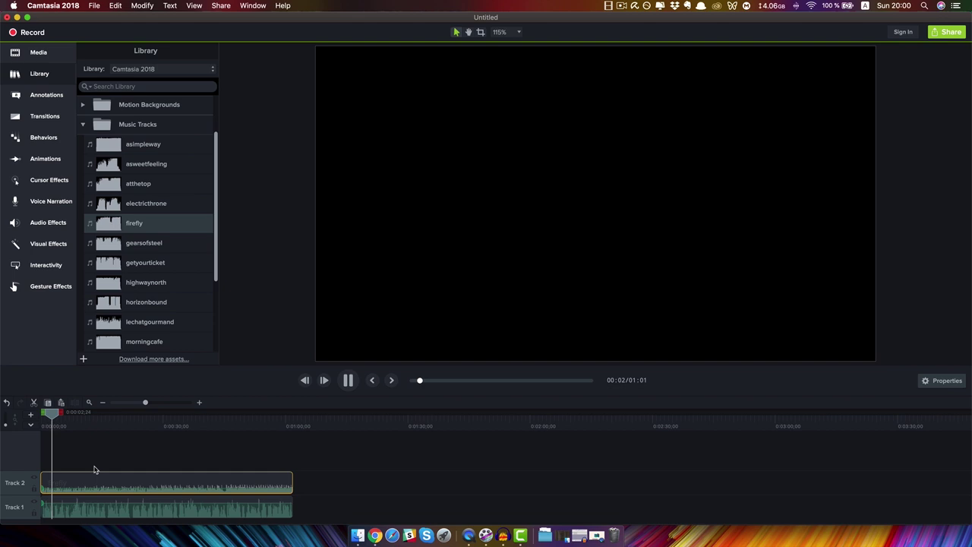
pyautogui.press('space')
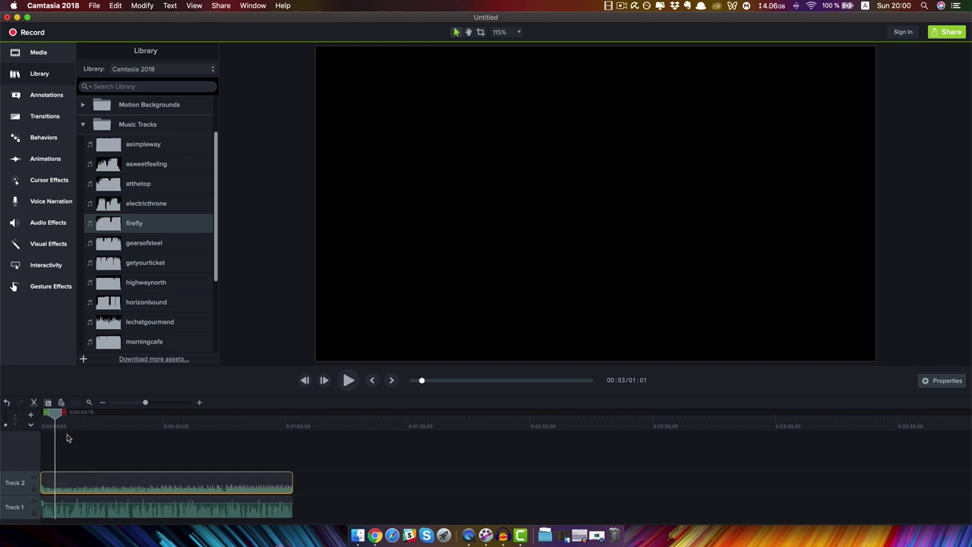
pyautogui.click(199, 403)
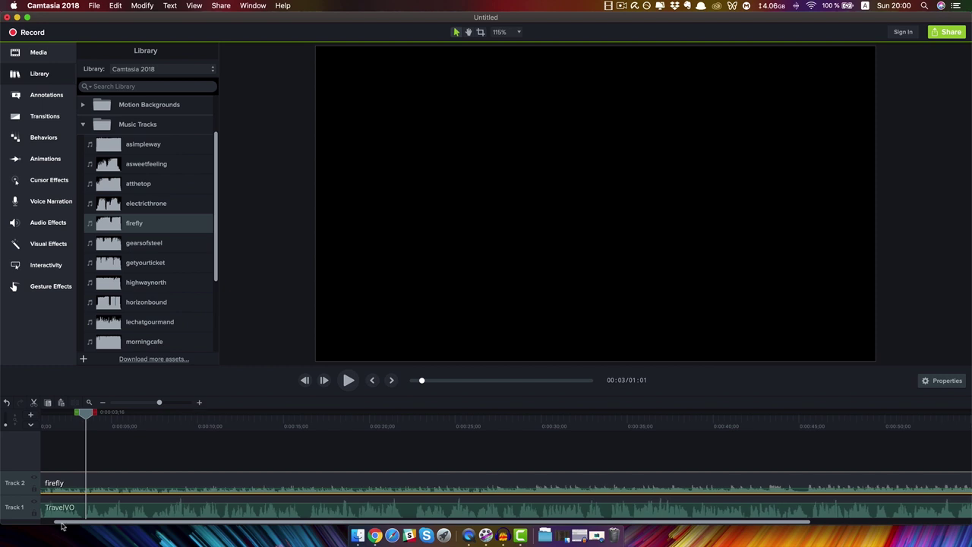
pyautogui.moveTo(81, 524); pyautogui.dragTo(58, 523)
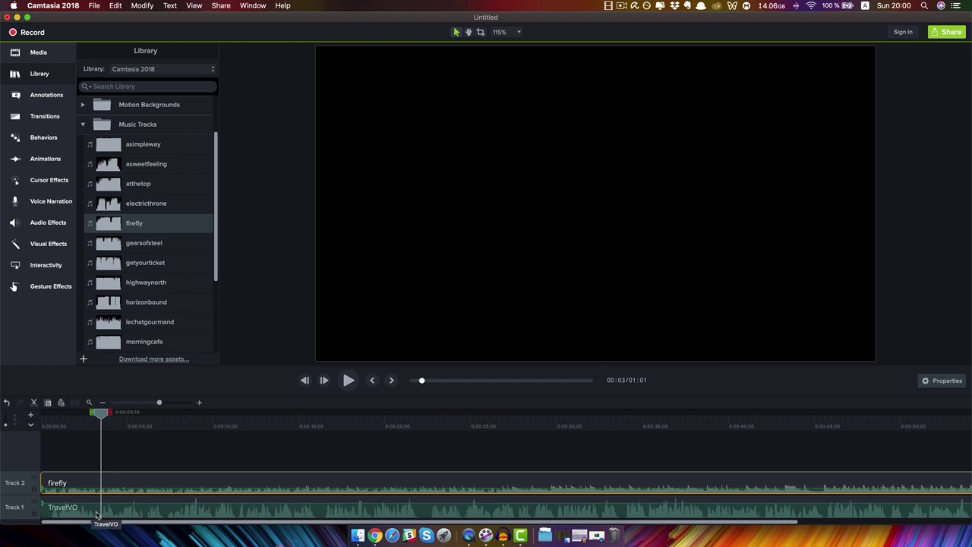
# Add the Tired character clip on a new Track 3 at 0:00, undoing an accidental resize
pyautogui.click(42, 54)
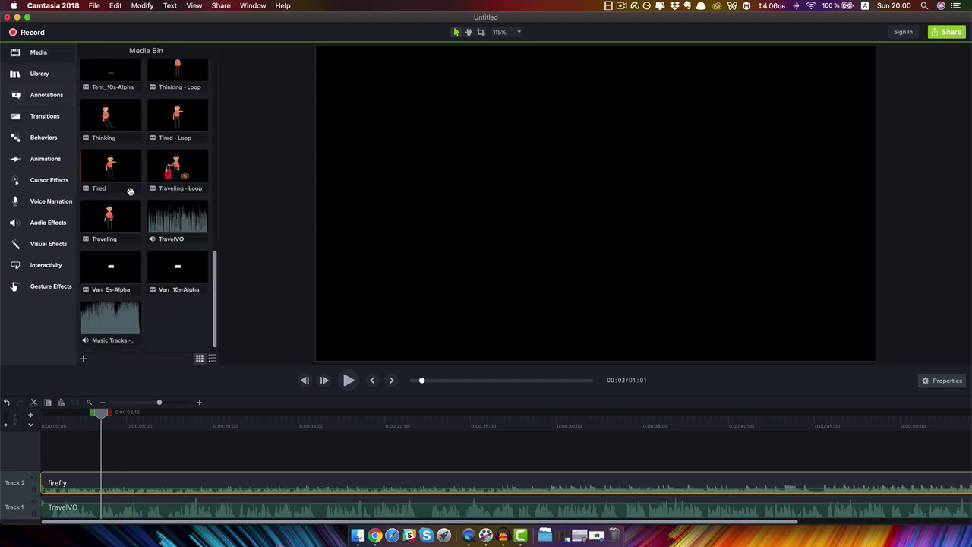
pyautogui.scroll(1, 164, 222)
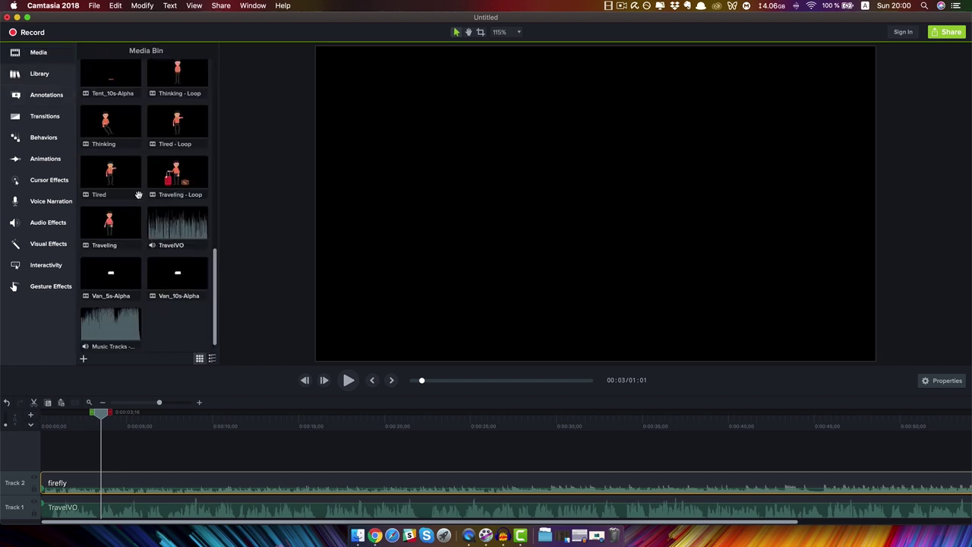
pyautogui.click(98, 174)
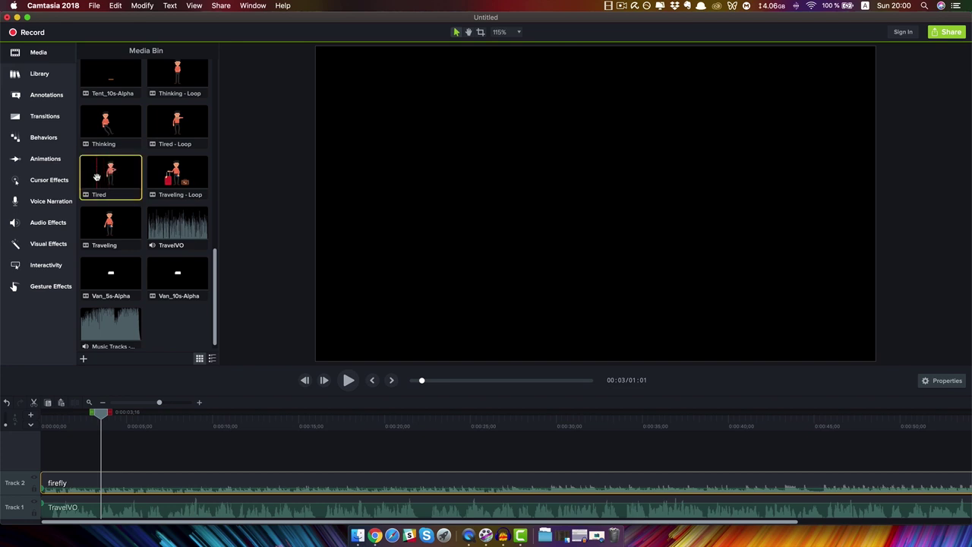
pyautogui.moveTo(107, 174); pyautogui.dragTo(46, 464)
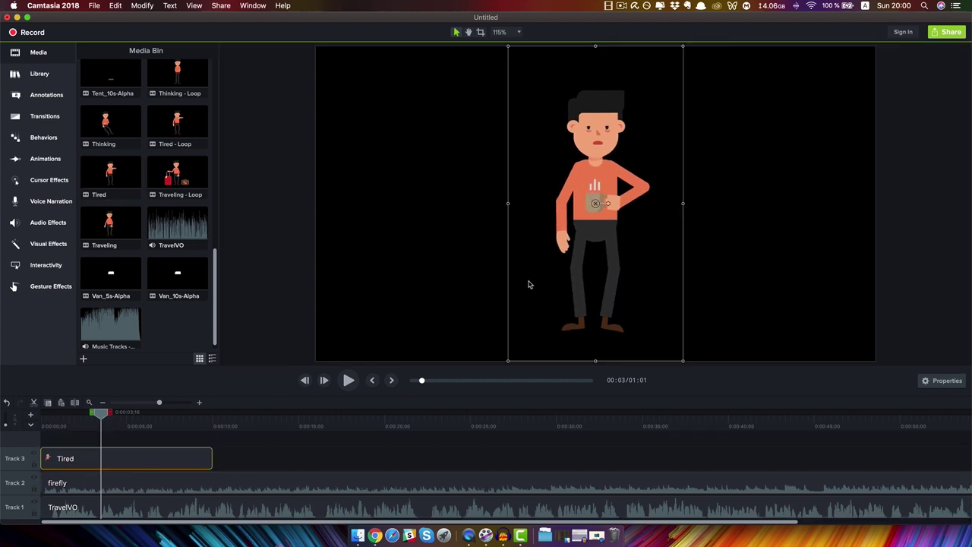
pyautogui.moveTo(550, 280); pyautogui.dragTo(579, 262)
pyautogui.moveTo(478, 84); pyautogui.dragTo(551, 217)
pyautogui.press('super+z')
pyautogui.press('super+z')
# Trim the Tired clip to end around three seconds and preview the result
pyautogui.moveTo(100, 417)
pyautogui.mouseDown()
pyautogui.moveTo(52, 420)
pyautogui.moveTo(171, 434)
pyautogui.moveTo(46, 425)
pyautogui.moveTo(91, 441)
pyautogui.moveTo(98, 415)
pyautogui.mouseUp()
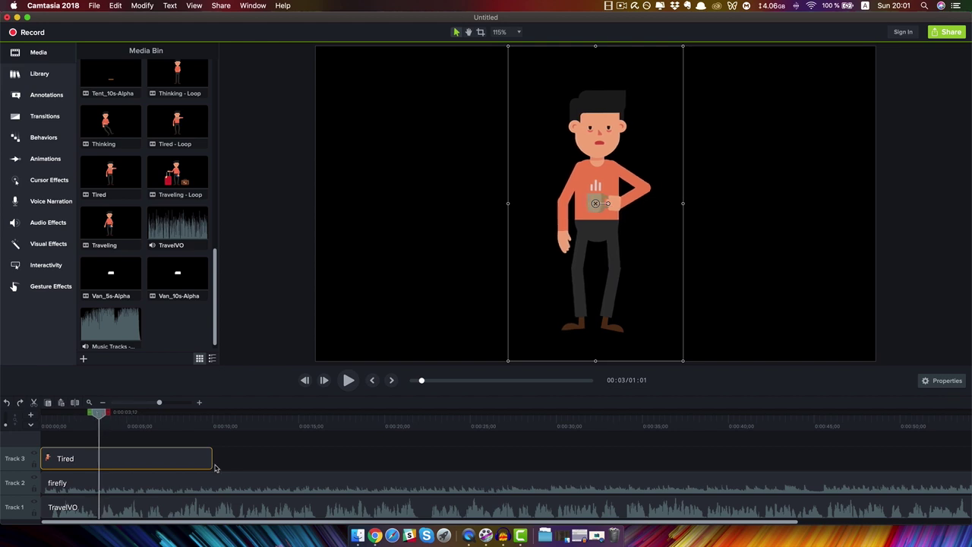
pyautogui.moveTo(209, 458); pyautogui.dragTo(98, 460)
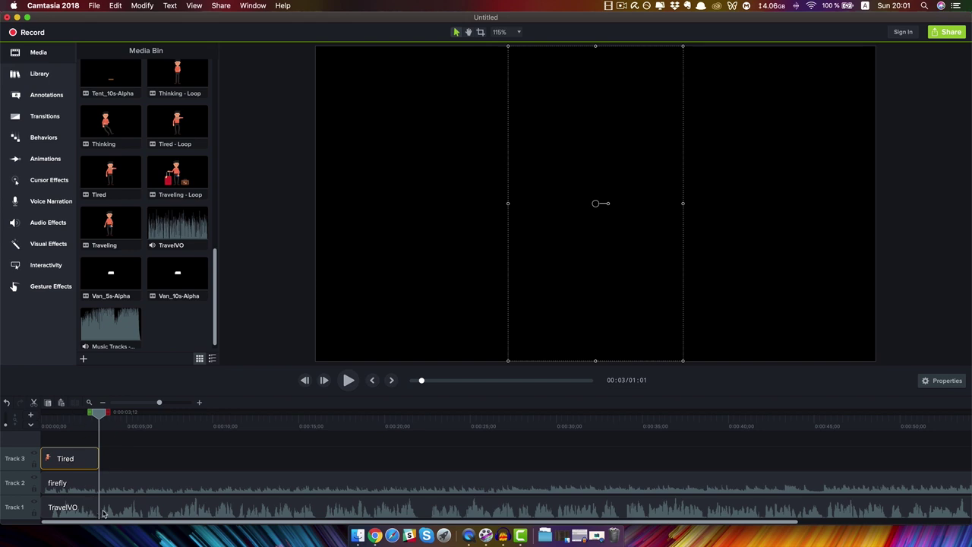
pyautogui.press('space')
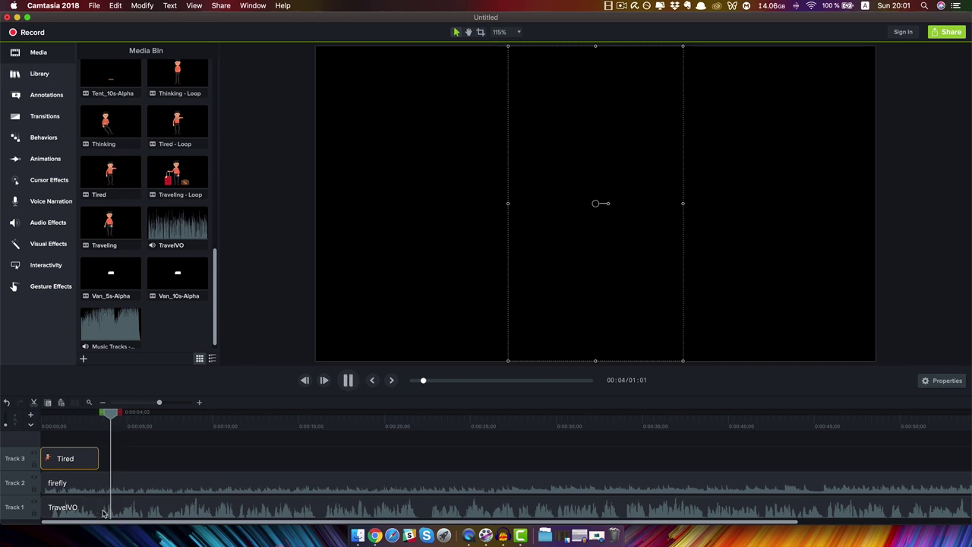
pyautogui.press('space')
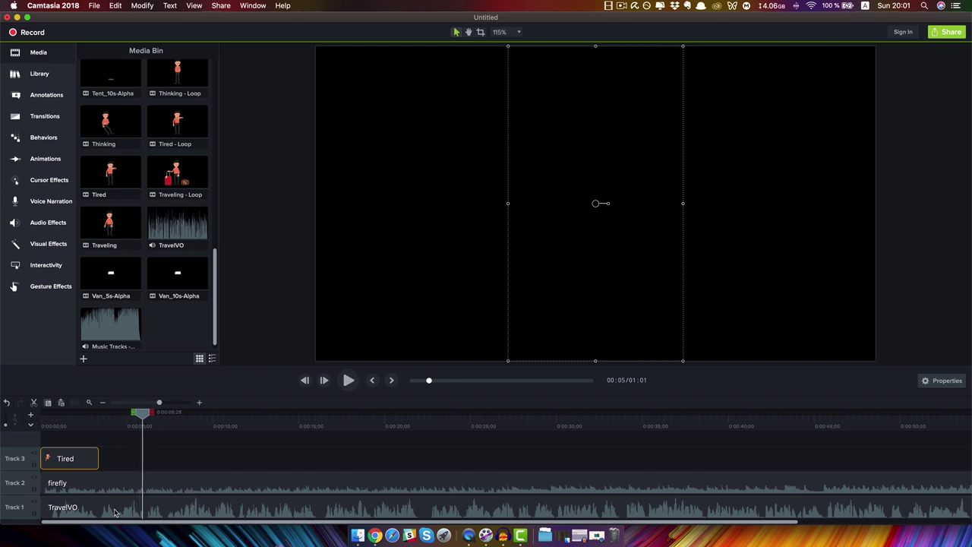
pyautogui.moveTo(144, 416); pyautogui.dragTo(147, 416)
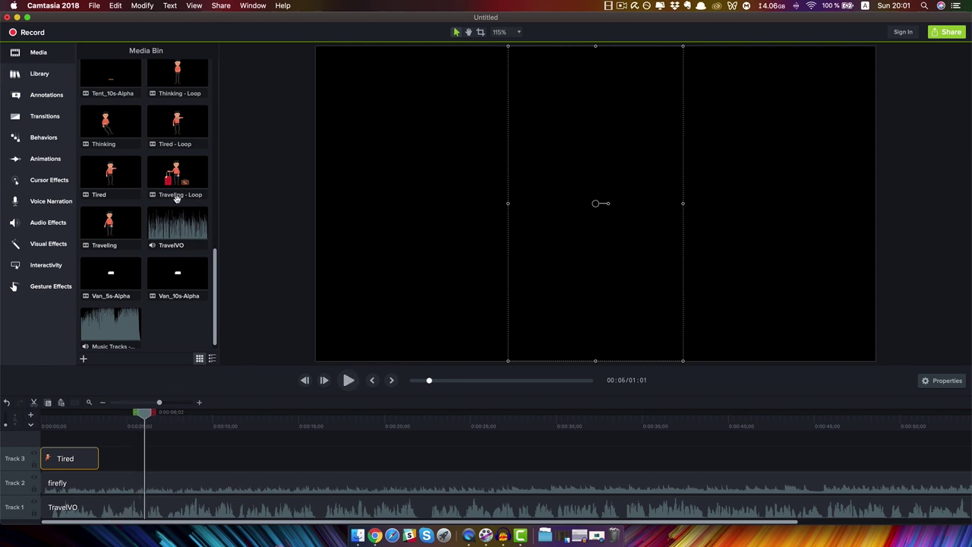
pyautogui.scroll(3, 180, 205)
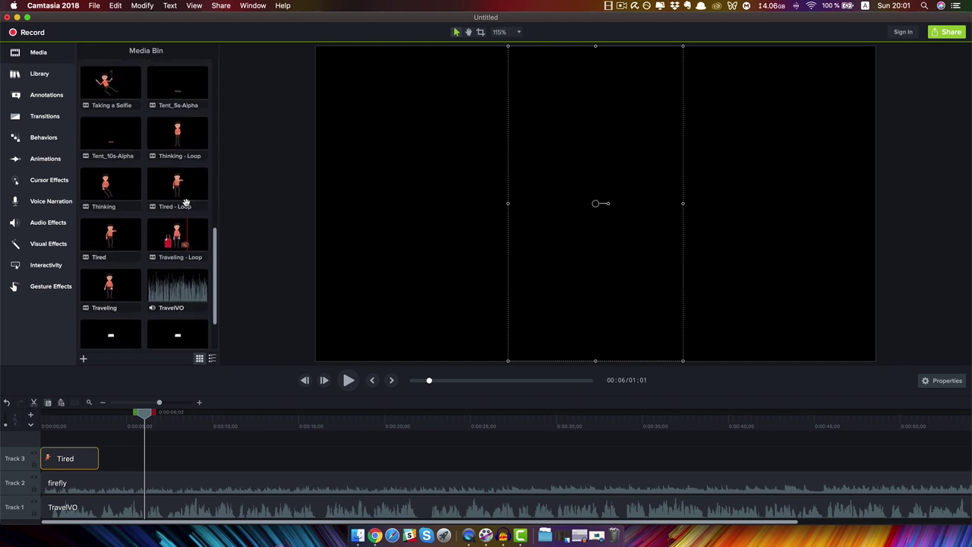
pyautogui.scroll(6, 186, 204)
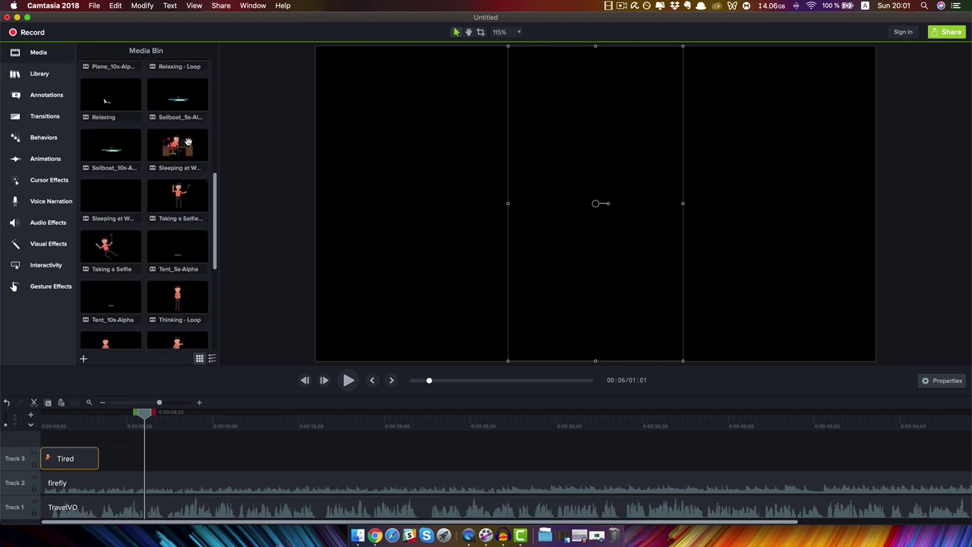
# Add Sleeping at Work after Tired on Track 3, trim it to 0:00:06;02, and preview
pyautogui.click(104, 186)
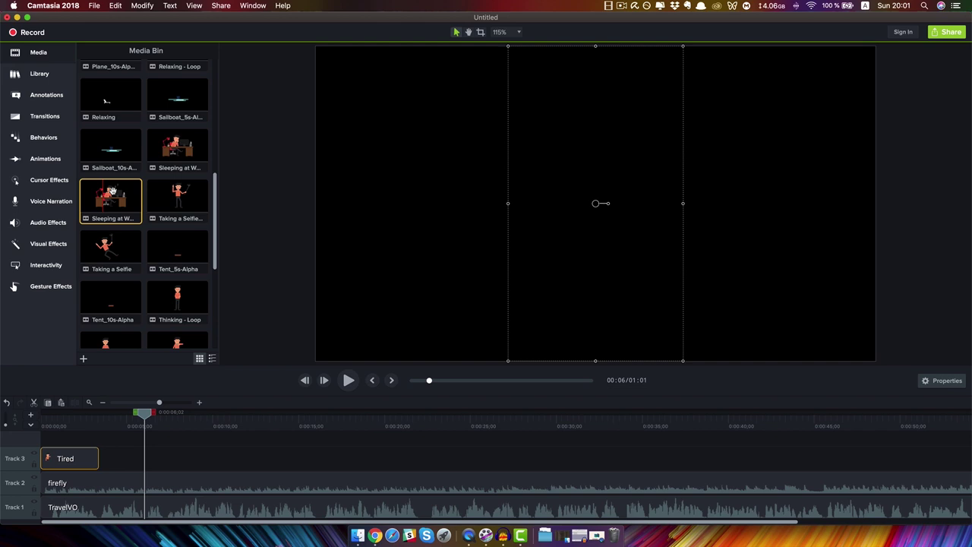
pyautogui.moveTo(107, 199); pyautogui.dragTo(103, 474)
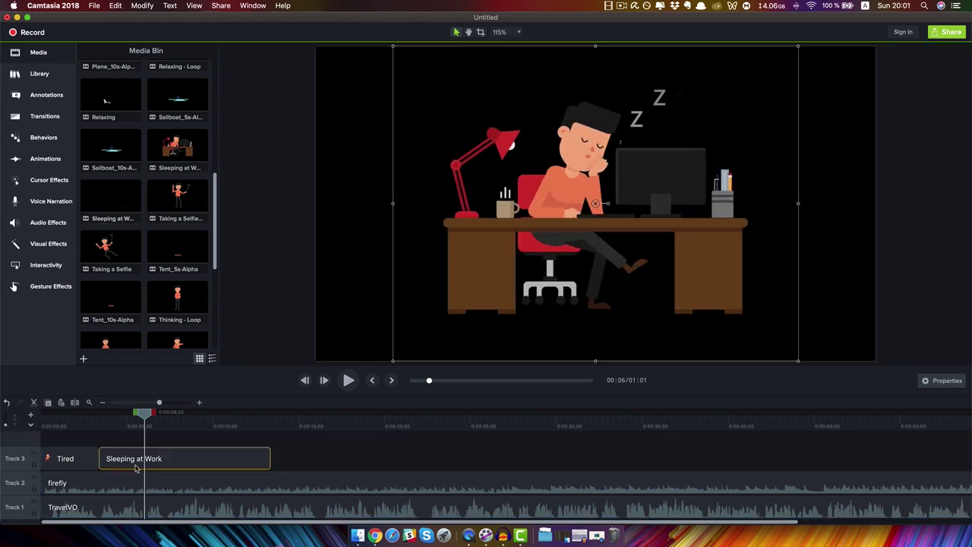
pyautogui.moveTo(265, 458); pyautogui.dragTo(144, 463)
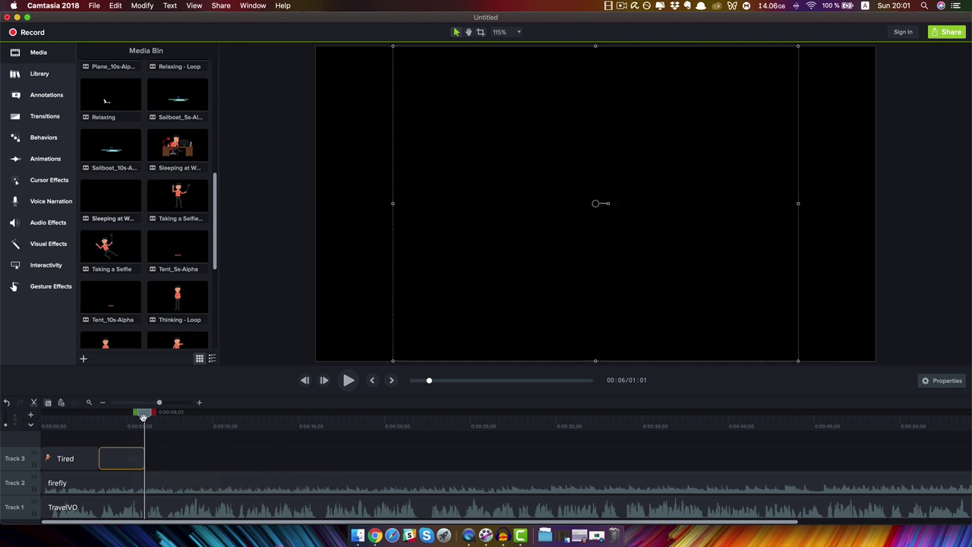
pyautogui.moveTo(143, 417); pyautogui.dragTo(124, 419)
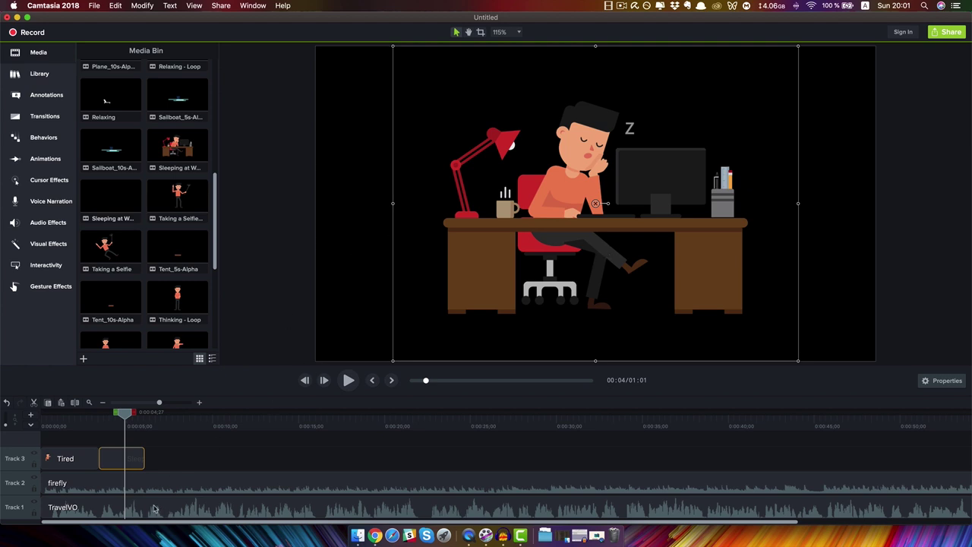
pyautogui.scroll(2, 177, 260)
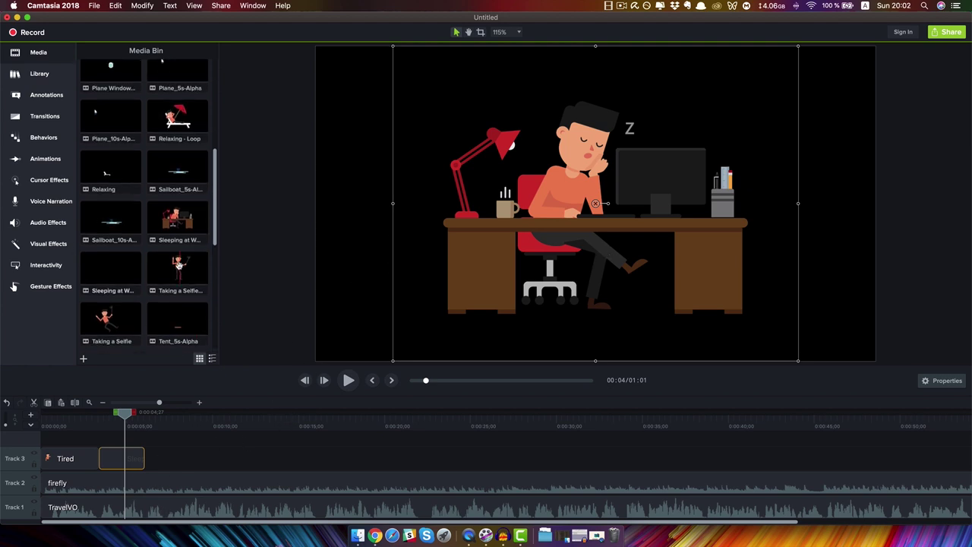
pyautogui.scroll(-5, 177, 261)
pyautogui.scroll(-5, 177, 260)
pyautogui.scroll(5, 177, 261)
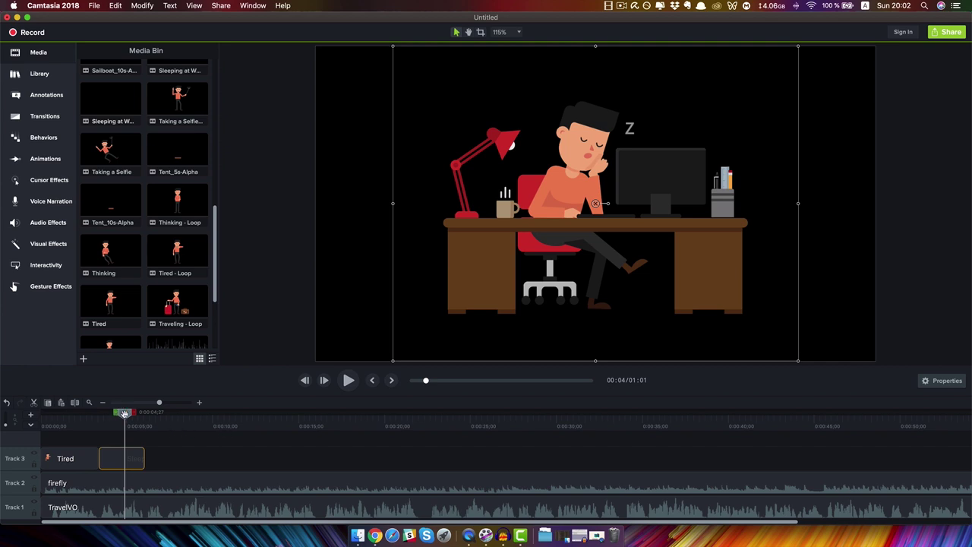
pyautogui.moveTo(125, 413); pyautogui.dragTo(144, 419)
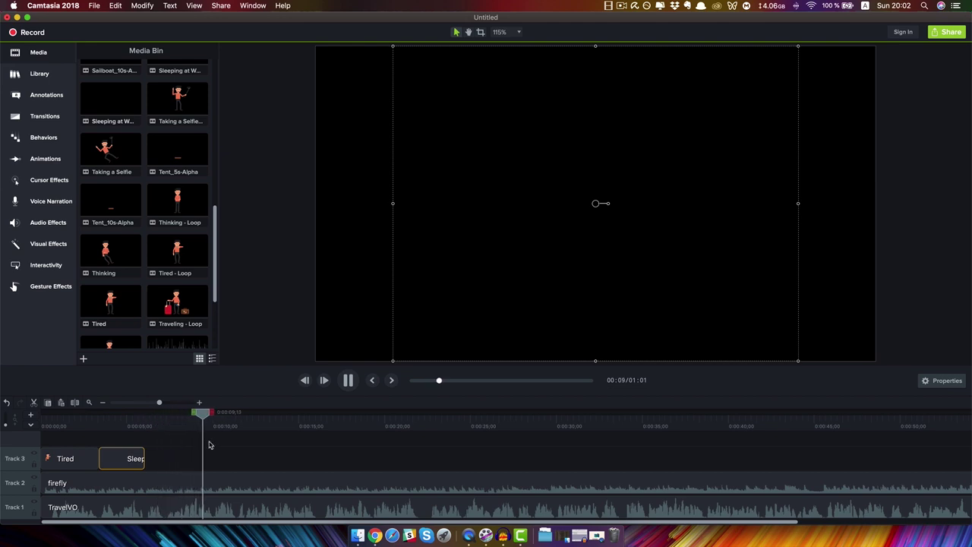
pyautogui.press('space')
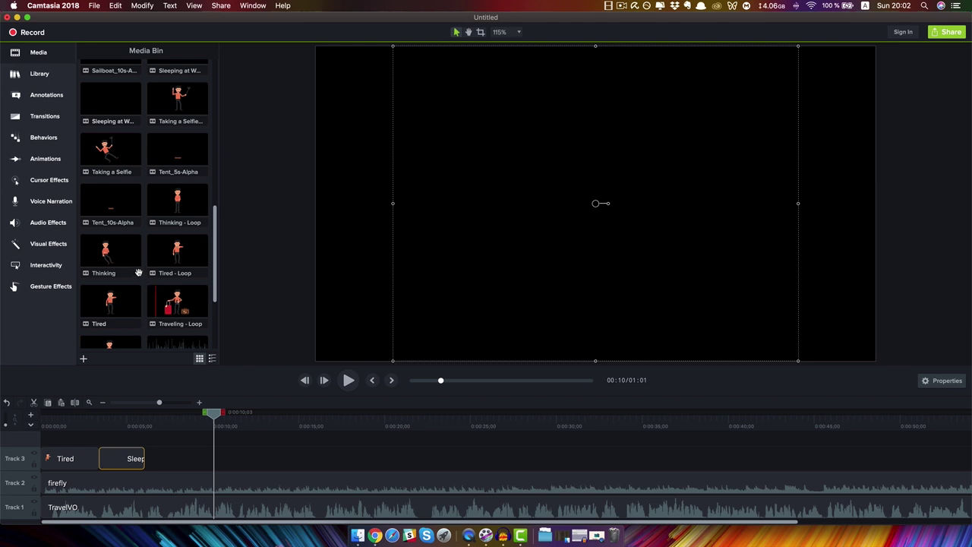
# Add the Thinking clip after Sleeping at Work, trimmed to end near seven seconds
pyautogui.moveTo(106, 252); pyautogui.dragTo(150, 467)
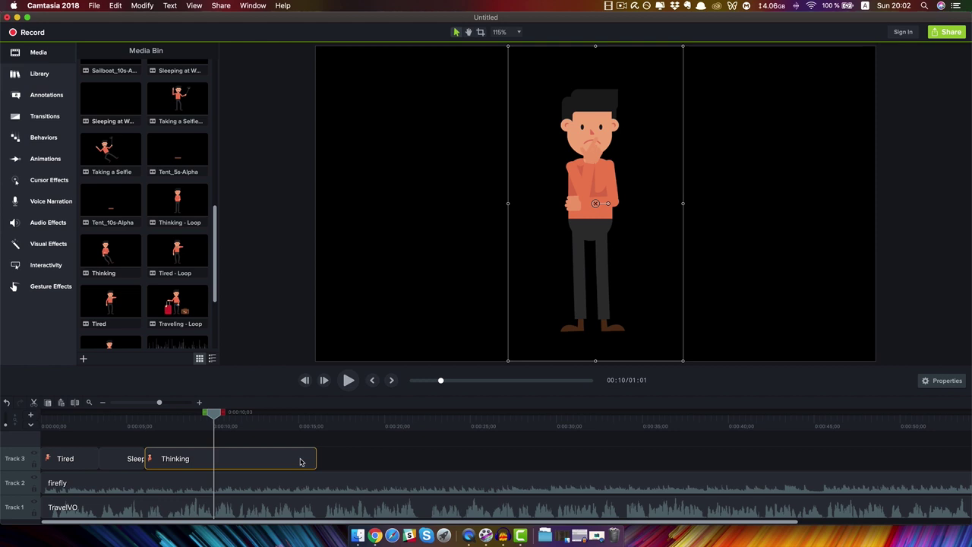
pyautogui.moveTo(312, 459); pyautogui.dragTo(164, 463)
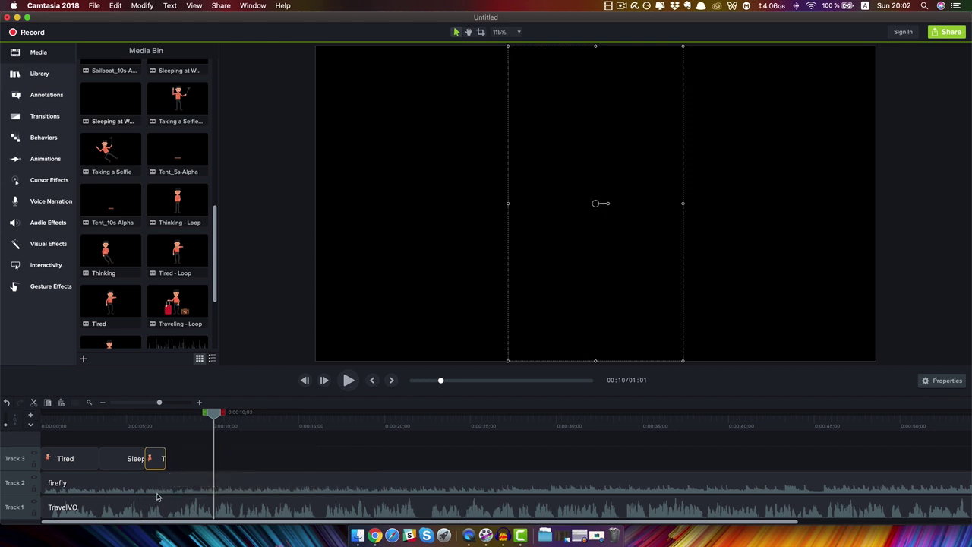
pyautogui.click(166, 424)
# Add the Idea clip to Track 3 and trim its end back to the playhead
pyautogui.scroll(10, 180, 308)
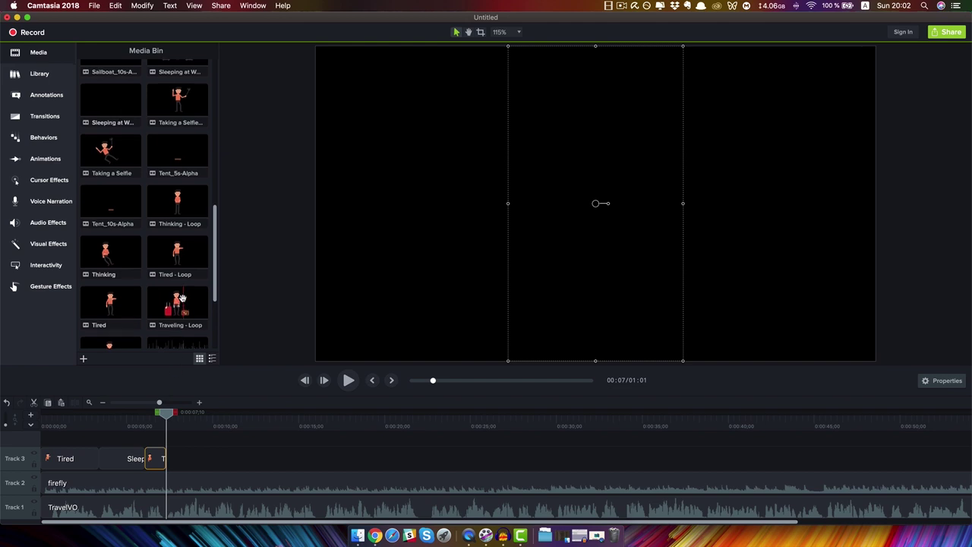
pyautogui.scroll(5, 170, 225)
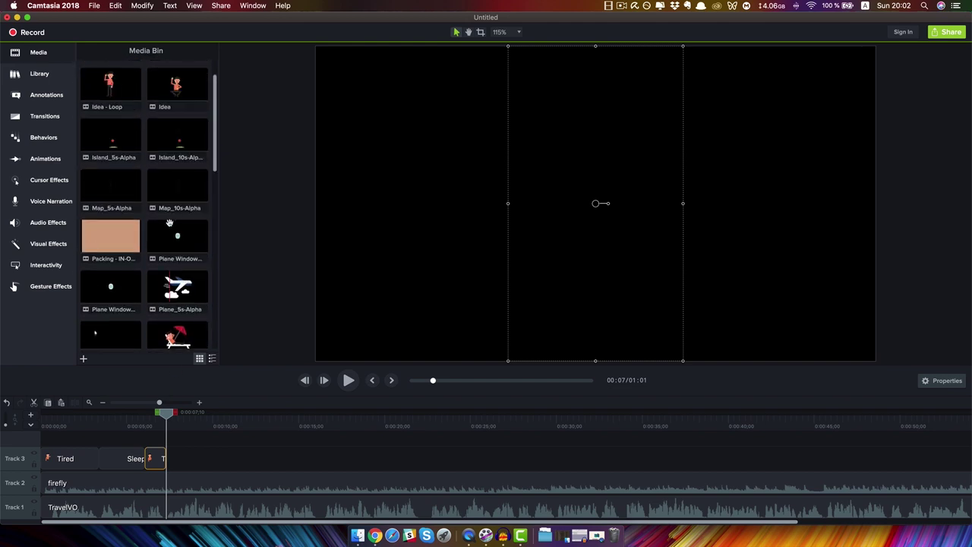
pyautogui.moveTo(167, 115); pyautogui.dragTo(171, 464)
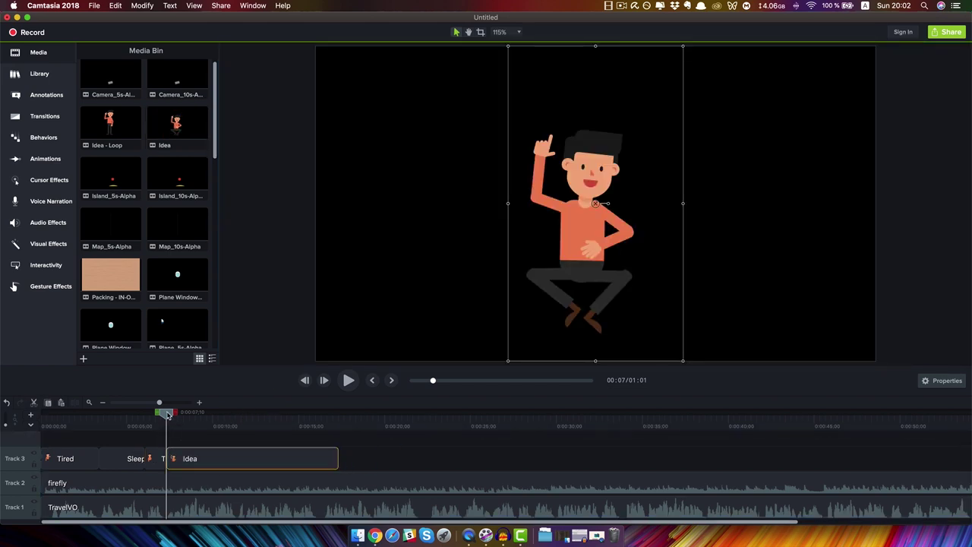
pyautogui.moveTo(168, 414); pyautogui.dragTo(213, 420)
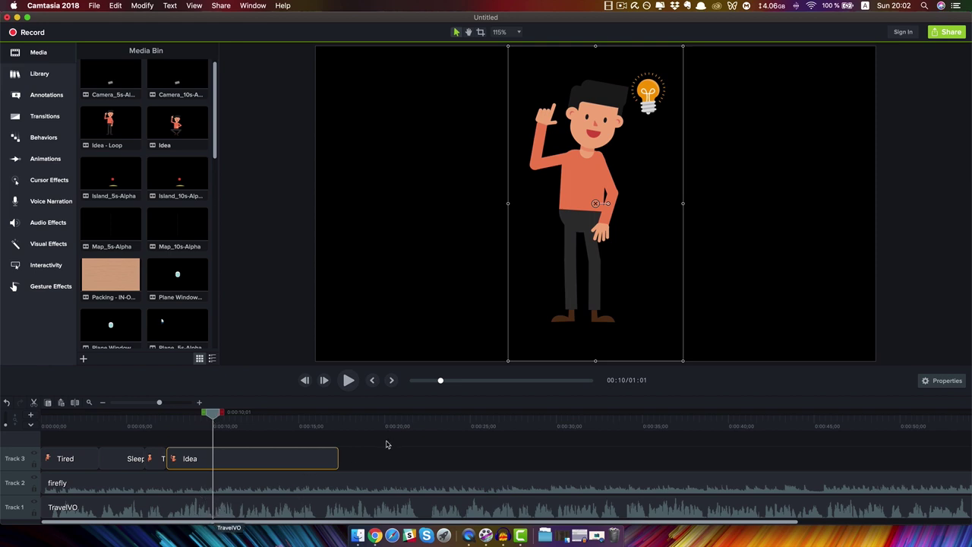
pyautogui.click(342, 460)
pyautogui.click(312, 463)
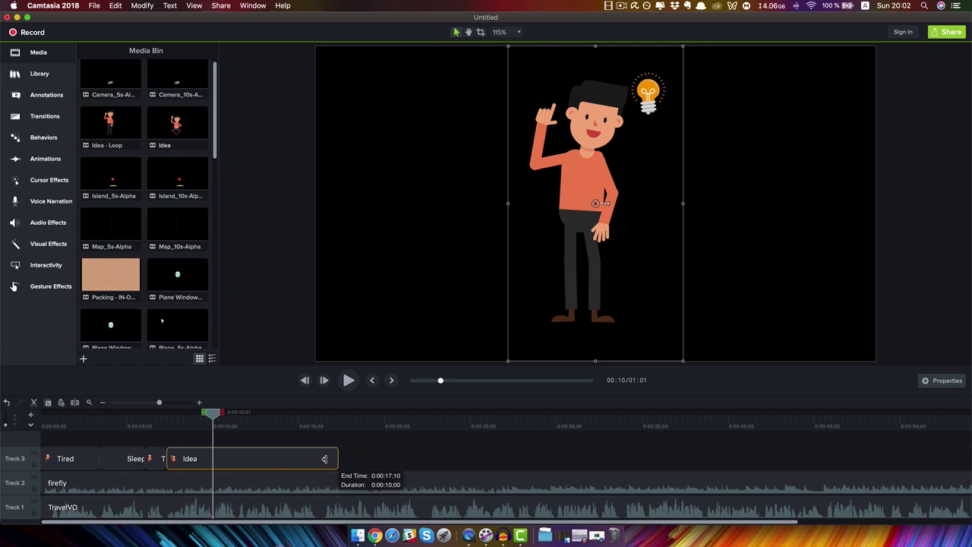
pyautogui.moveTo(324, 458); pyautogui.dragTo(213, 459)
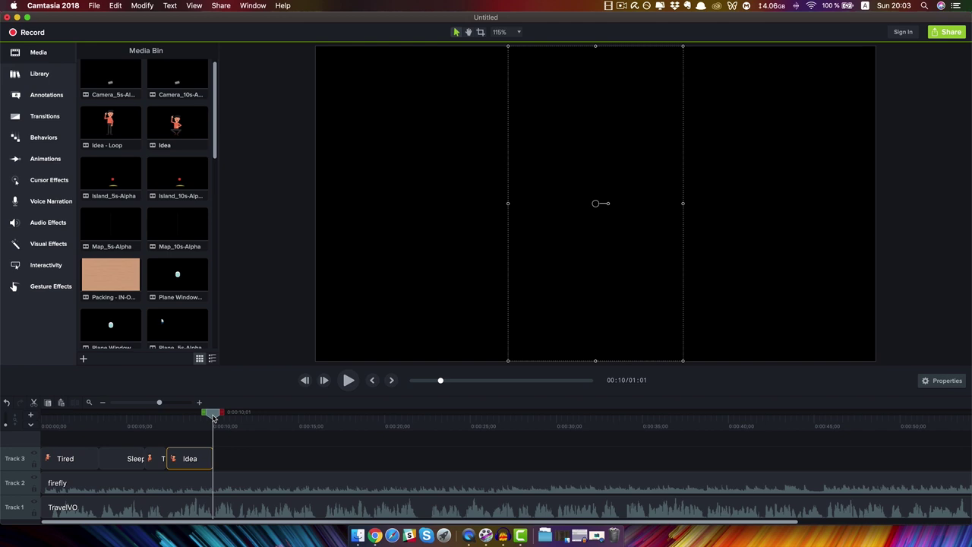
# Set the canvas background in Project Settings to a light greyish peach colour
pyautogui.moveTo(214, 417); pyautogui.dragTo(46, 417)
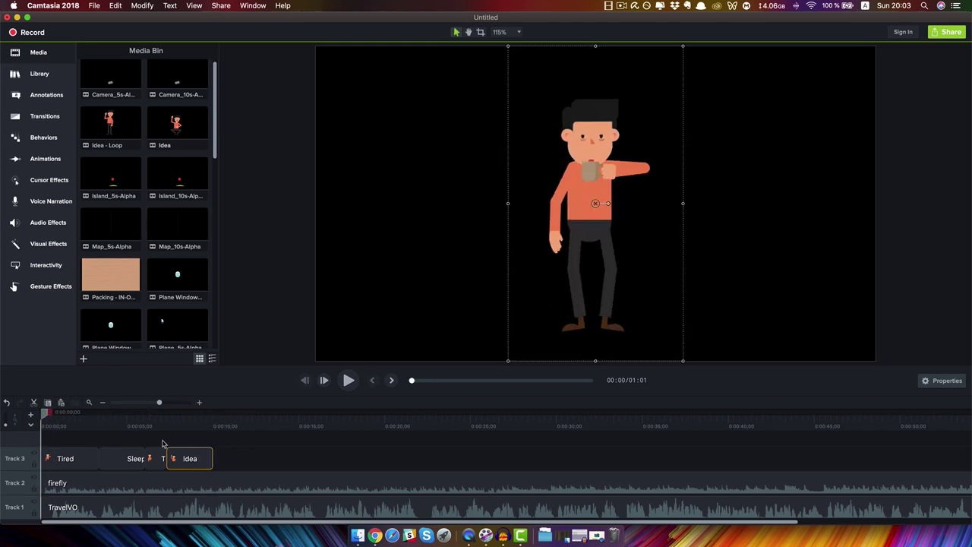
pyautogui.click(357, 326)
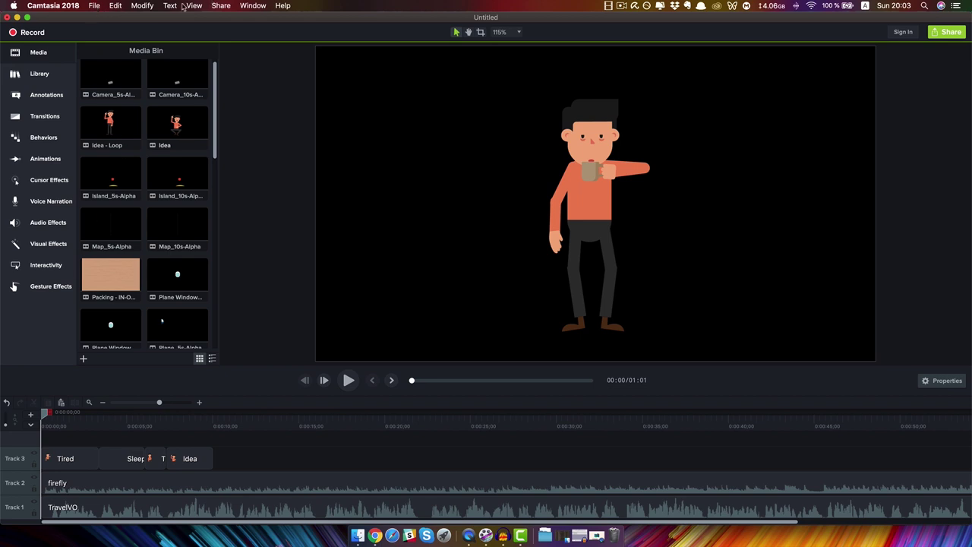
pyautogui.click(115, 6)
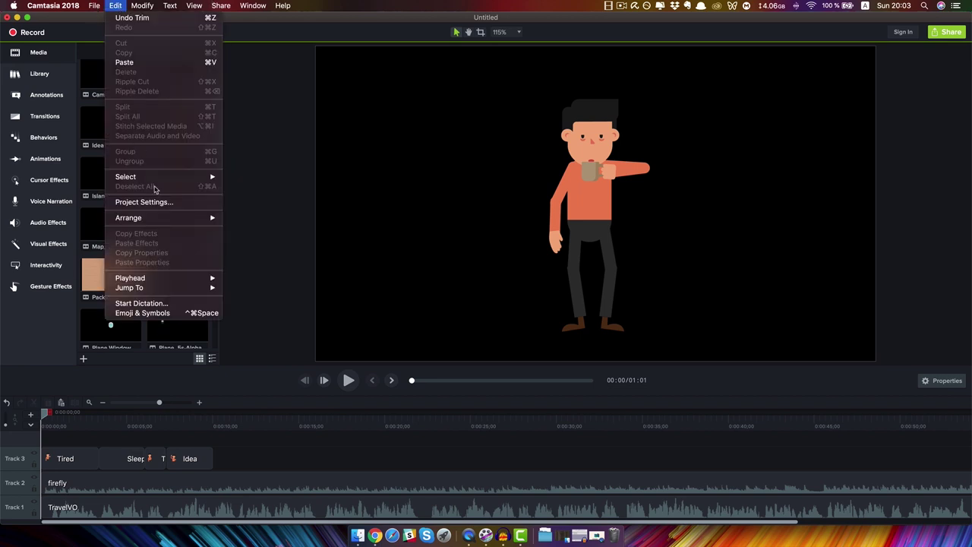
pyautogui.click(144, 202)
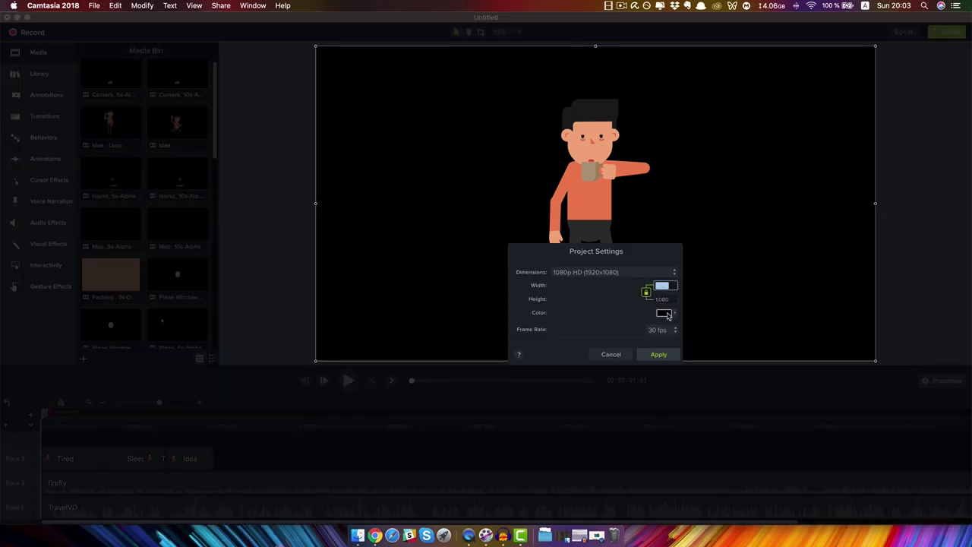
pyautogui.click(664, 315)
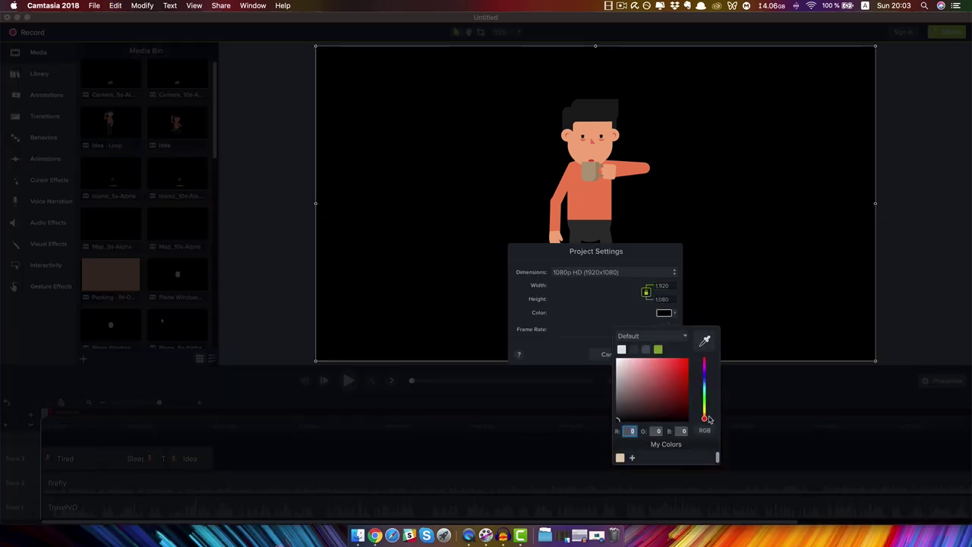
pyautogui.moveTo(704, 420); pyautogui.dragTo(704, 413)
pyautogui.click(635, 363)
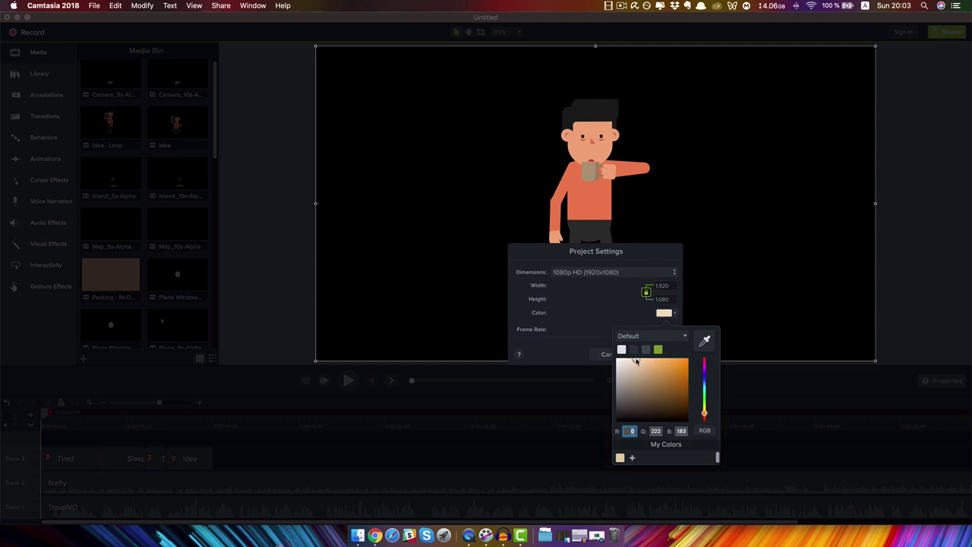
pyautogui.moveTo(635, 363); pyautogui.dragTo(626, 365)
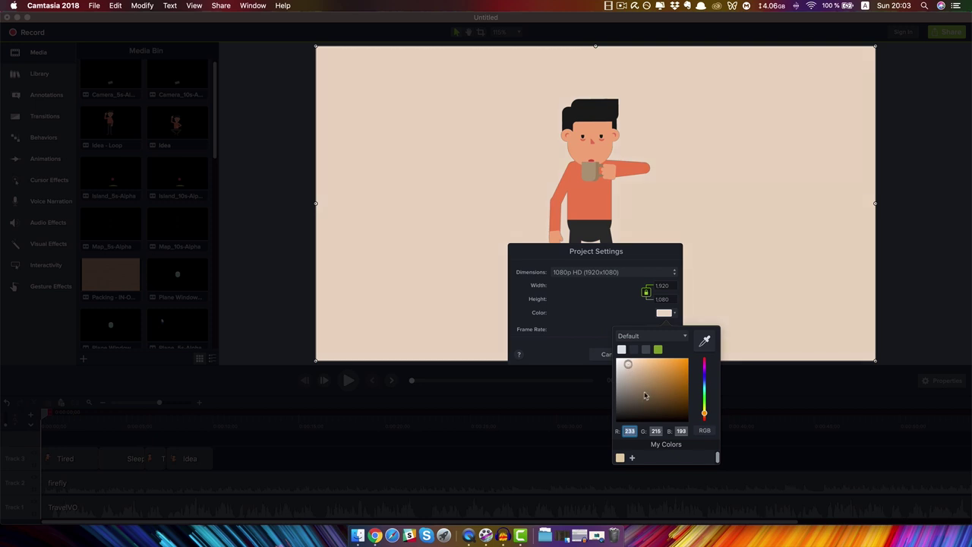
pyautogui.click(609, 328)
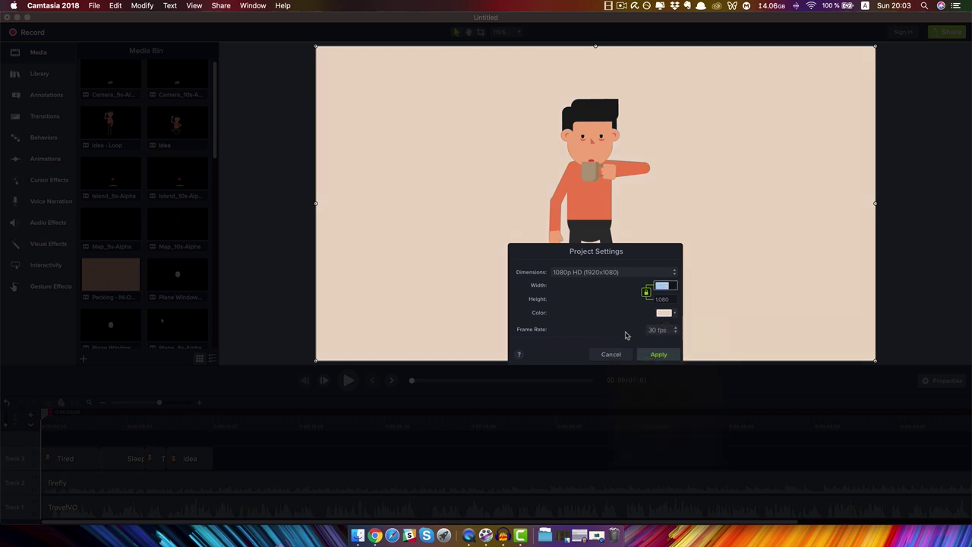
pyautogui.click(658, 355)
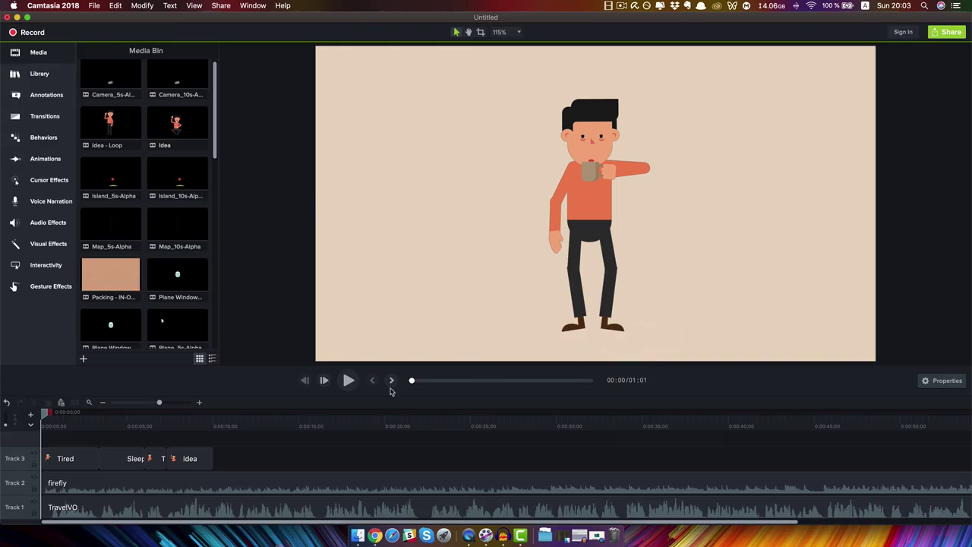
pyautogui.moveTo(92, 426); pyautogui.dragTo(112, 425)
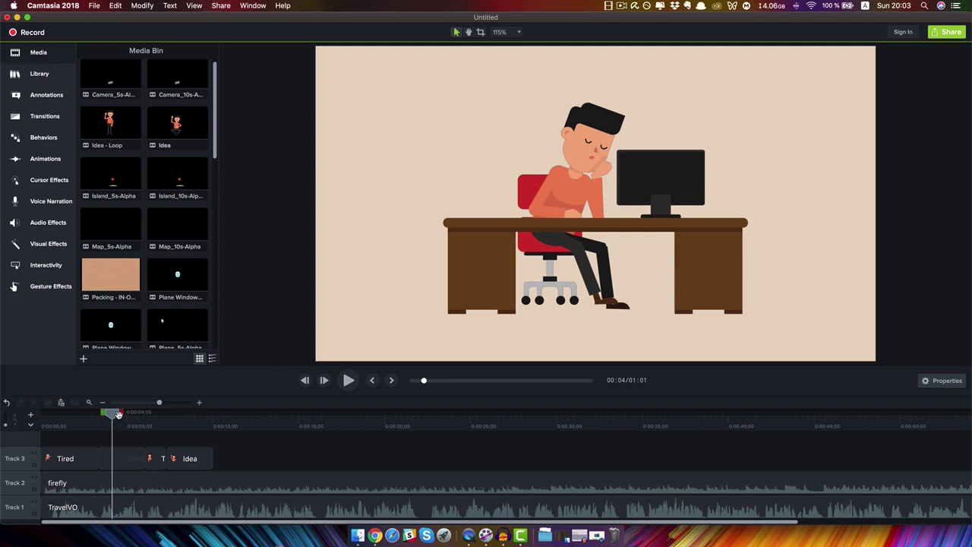
pyautogui.moveTo(66, 415); pyautogui.dragTo(28, 427)
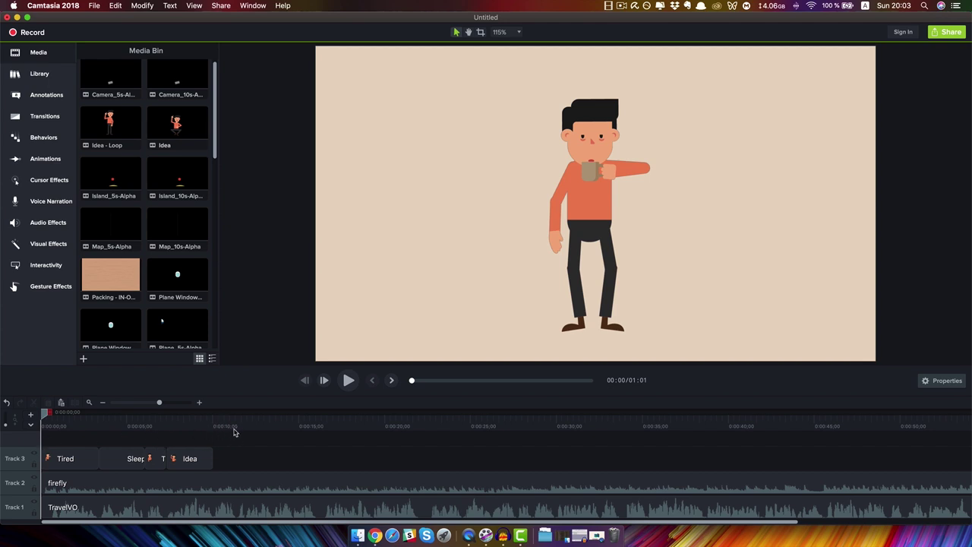
pyautogui.press('space')
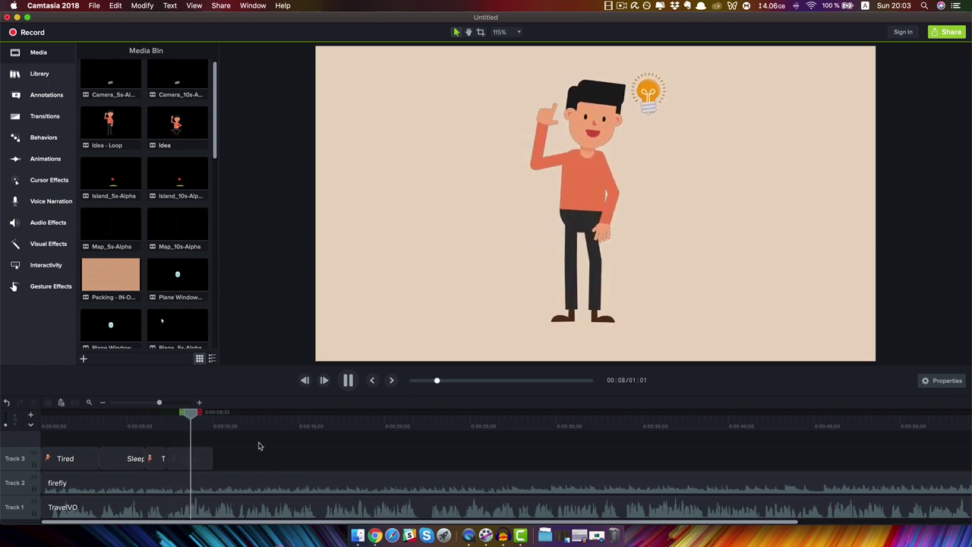
pyautogui.press('space')
pyautogui.moveTo(195, 415); pyautogui.dragTo(167, 418)
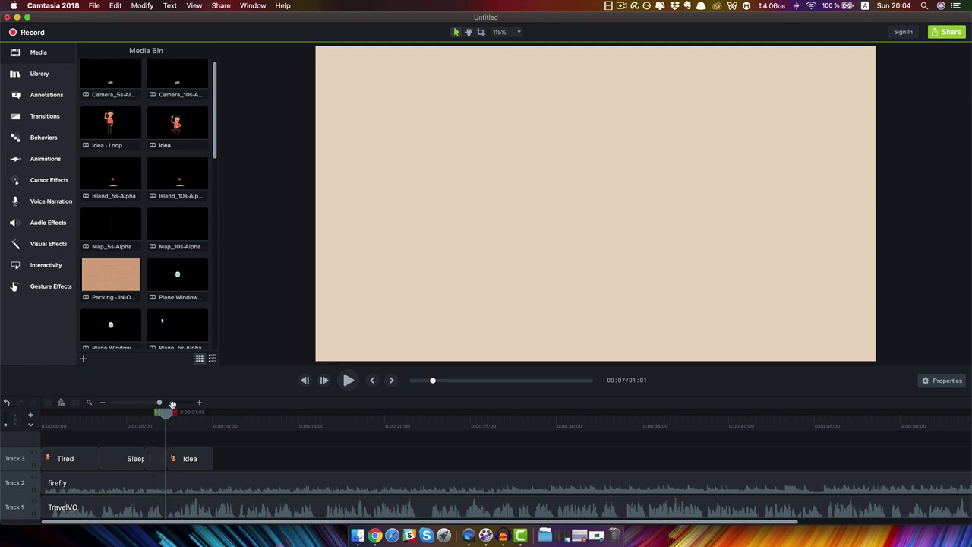
# Slide the Idea clip left to snap against the Thinking clip, then zoom back out
pyautogui.click(199, 402)
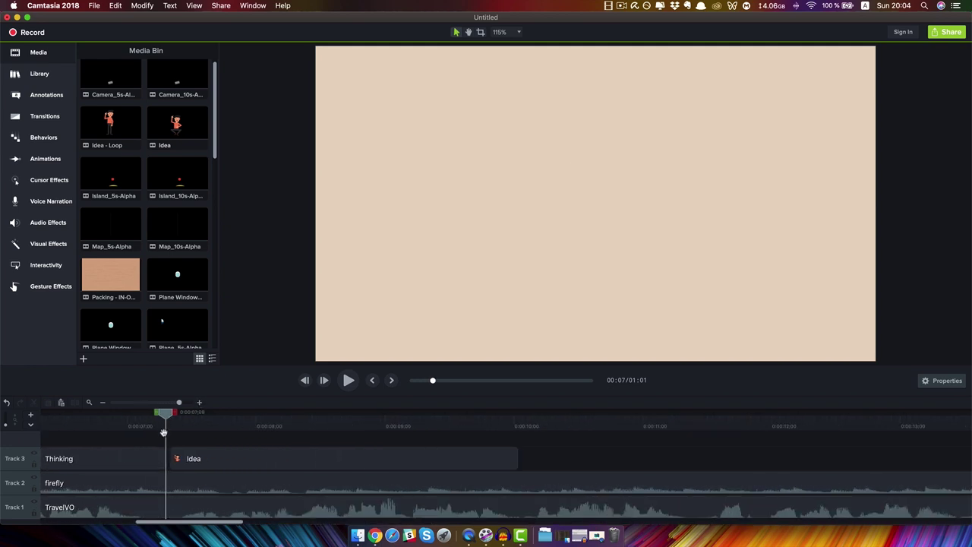
pyautogui.moveTo(167, 414); pyautogui.dragTo(140, 415)
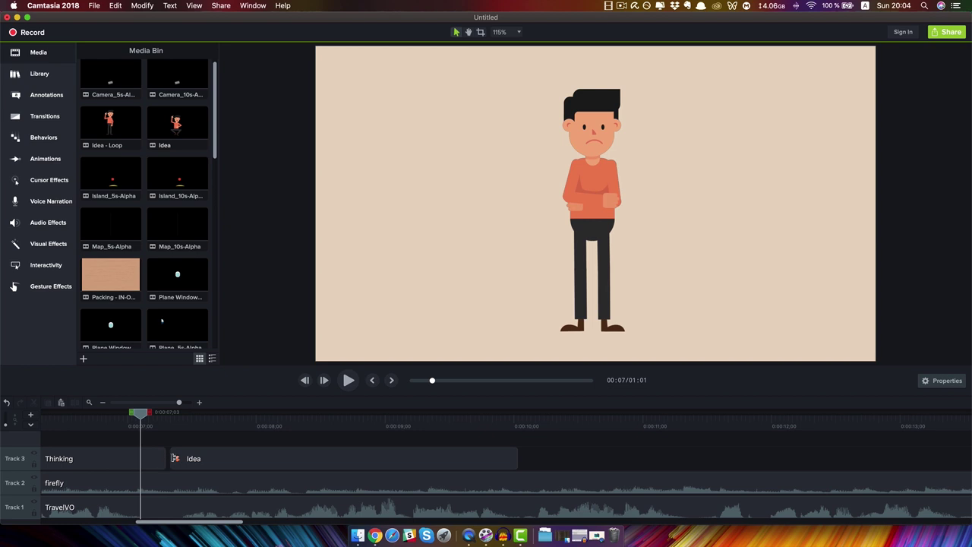
pyautogui.moveTo(174, 457); pyautogui.dragTo(177, 462)
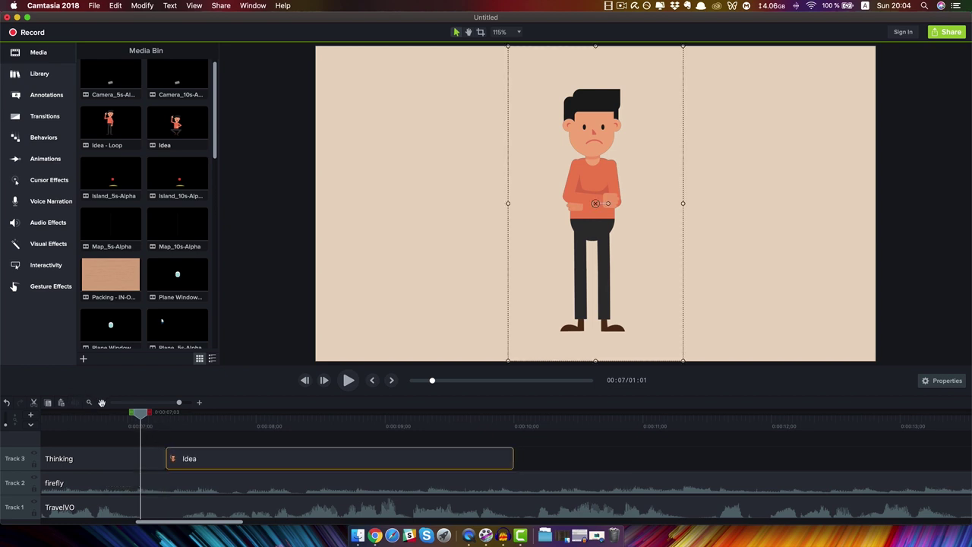
pyautogui.click(102, 402)
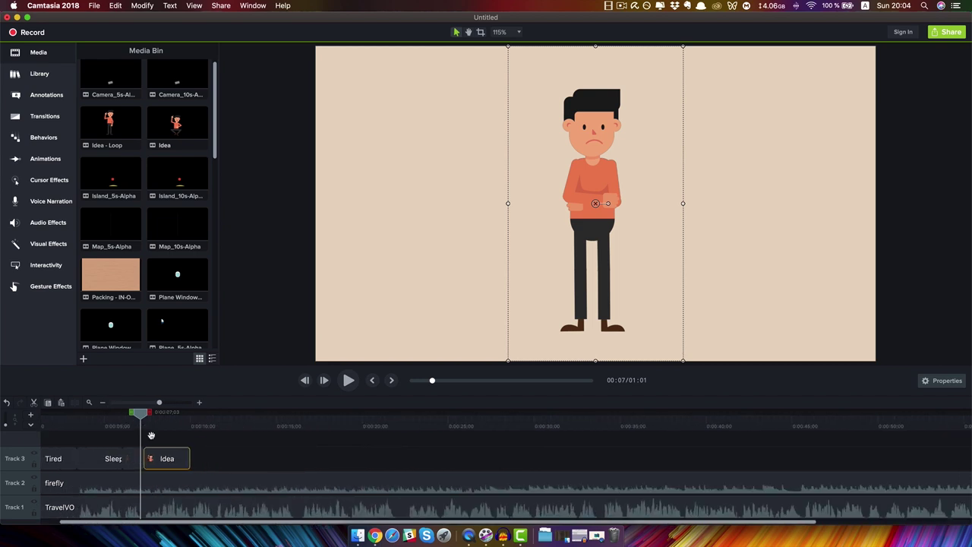
pyautogui.click(188, 426)
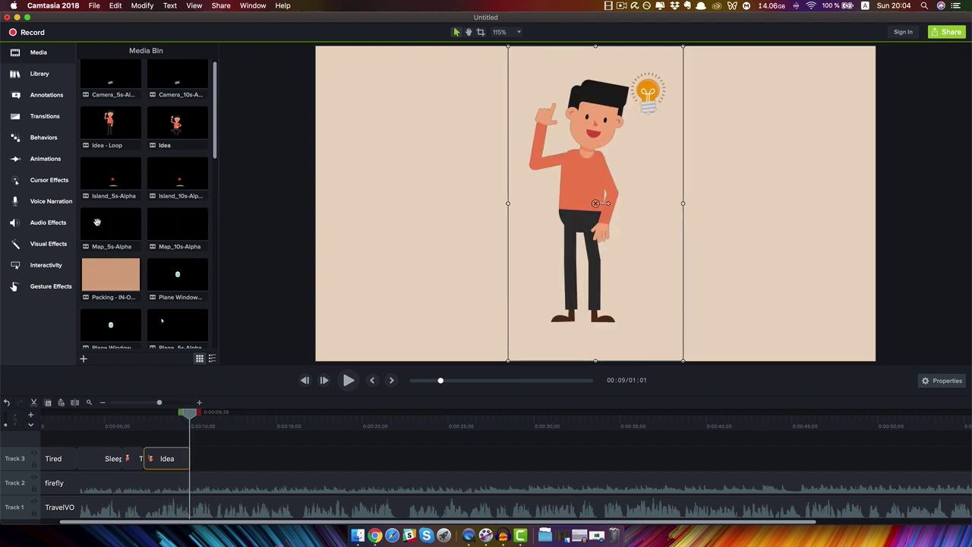
# Add the Traveling clip after Idea on Track 3 and trim it to end near 00:11
pyautogui.scroll(-10, 125, 182)
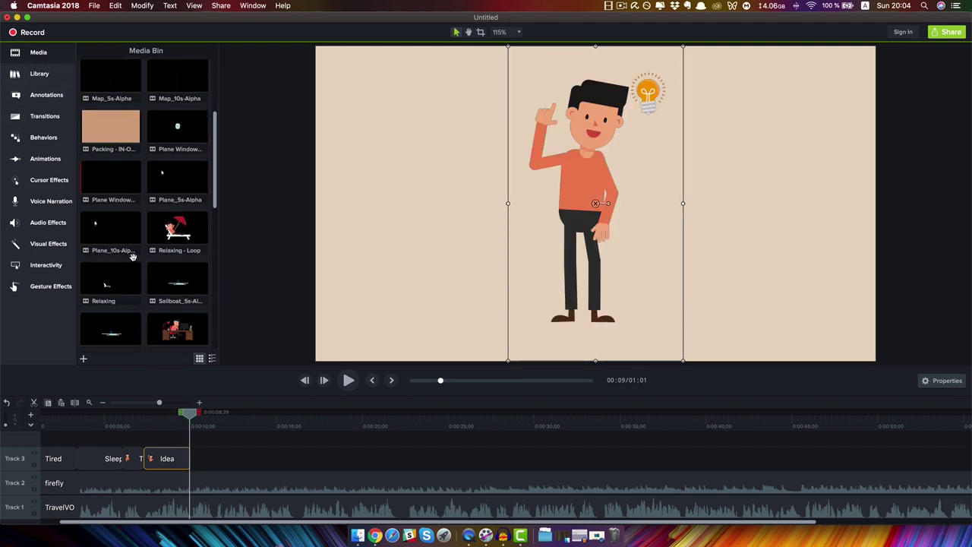
pyautogui.scroll(-4, 133, 258)
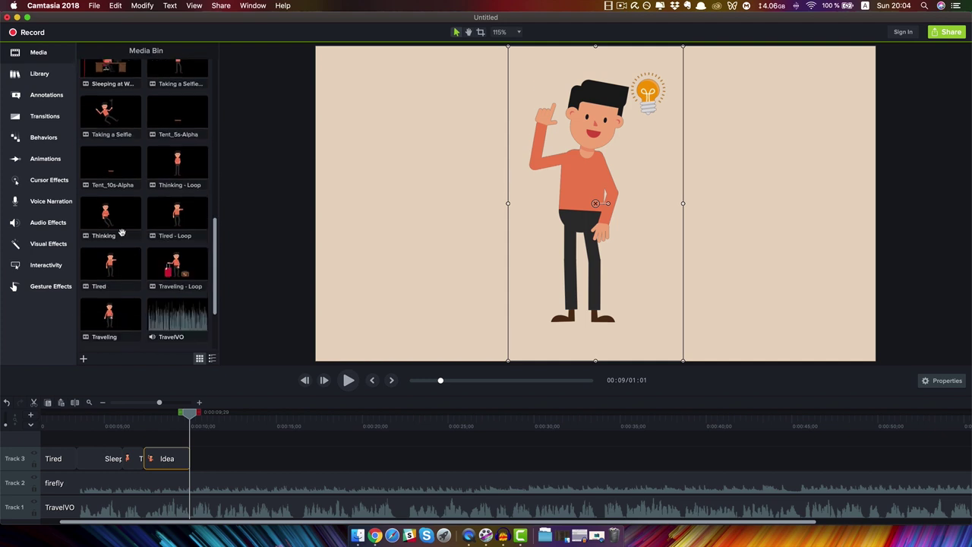
pyautogui.scroll(-1, 165, 267)
pyautogui.moveTo(107, 300); pyautogui.dragTo(195, 457)
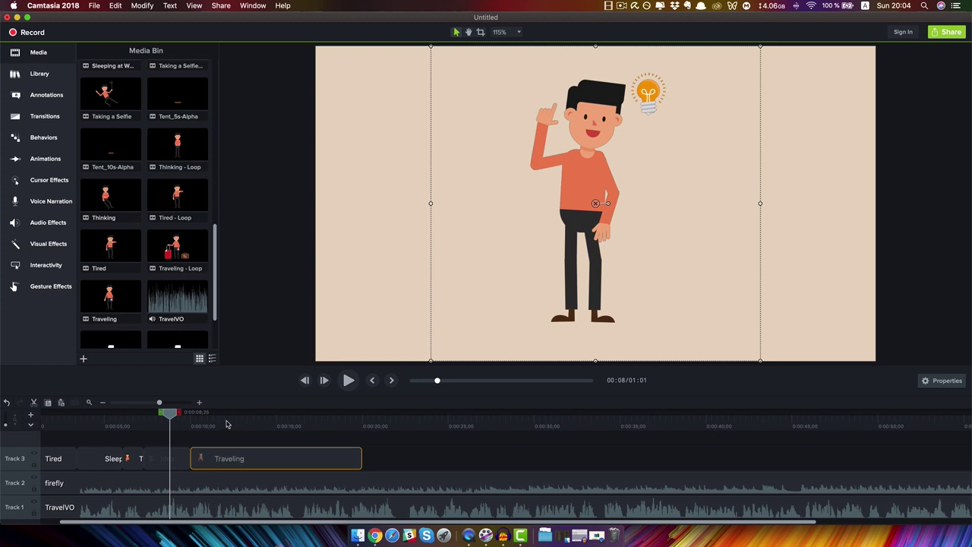
pyautogui.click(193, 426)
pyautogui.press('space')
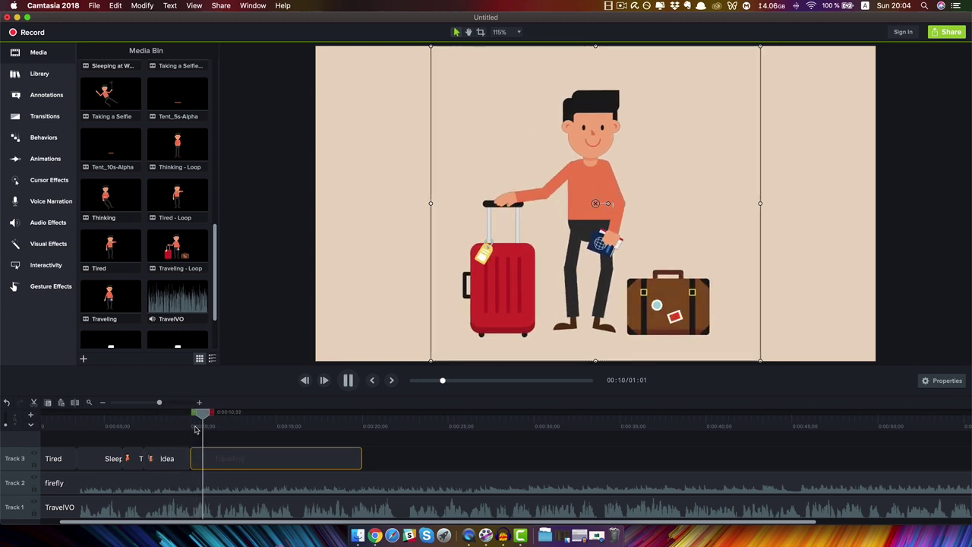
pyautogui.press('space')
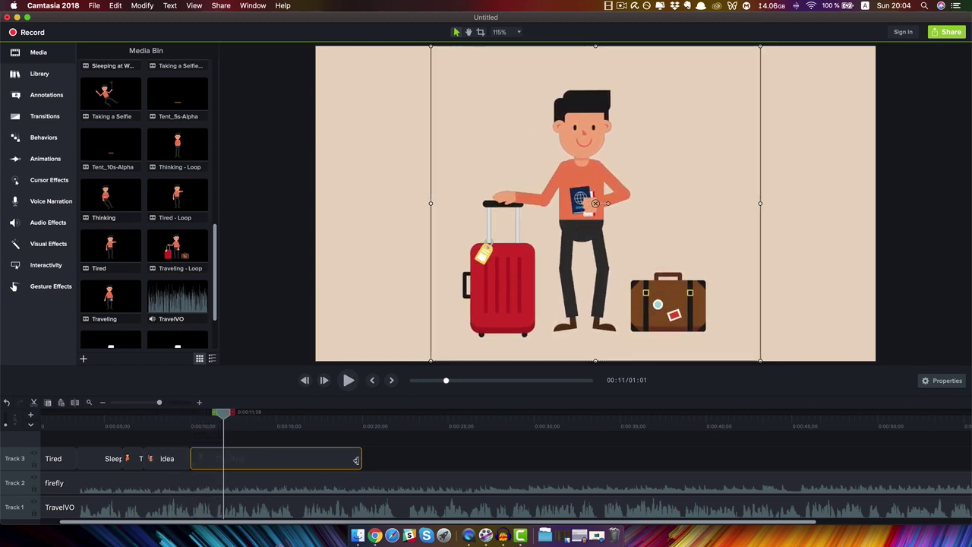
pyautogui.moveTo(355, 460); pyautogui.dragTo(222, 461)
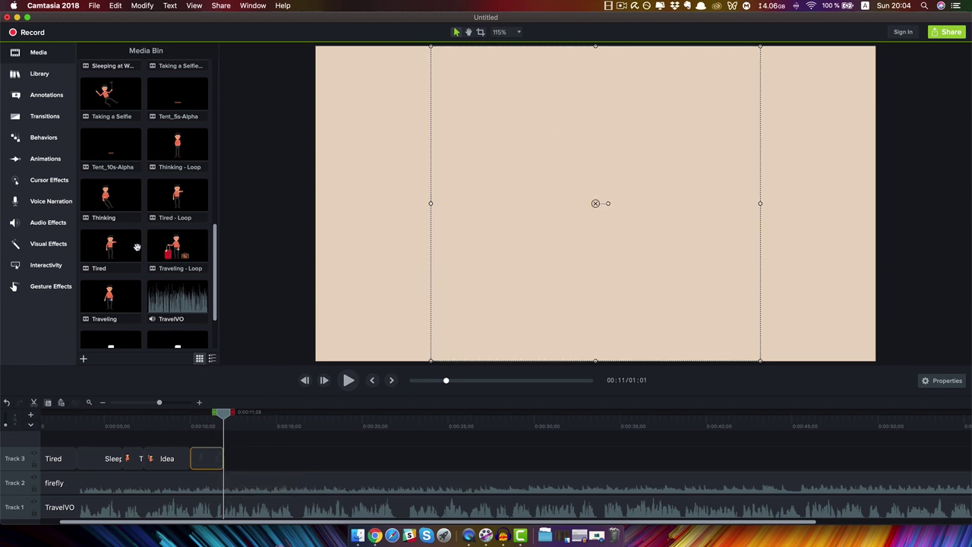
# Add the Packing - IN-OUT clip after Traveling on Track 3, trimmed to end near 0:16
pyautogui.scroll(5, 140, 250)
pyautogui.scroll(5, 161, 249)
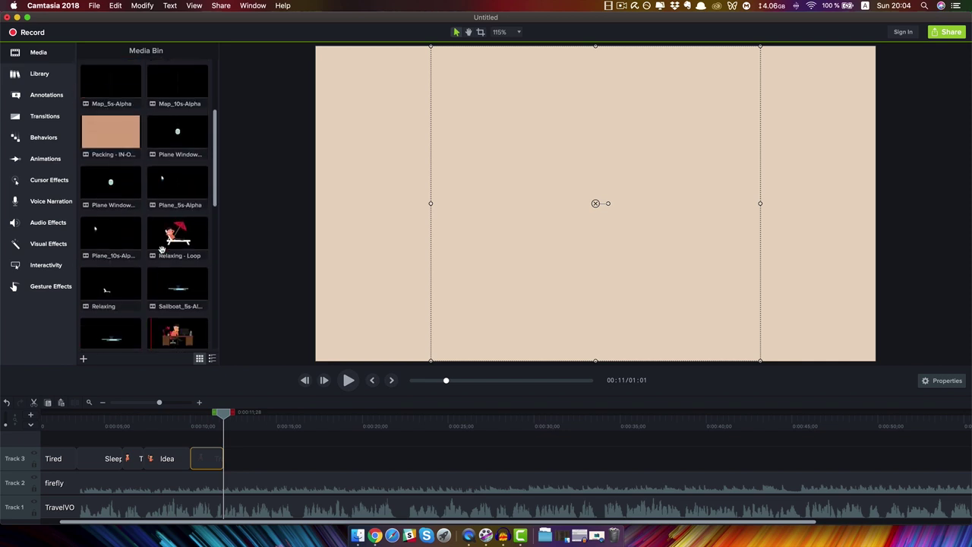
pyautogui.click(105, 151)
pyautogui.moveTo(105, 150); pyautogui.dragTo(240, 465)
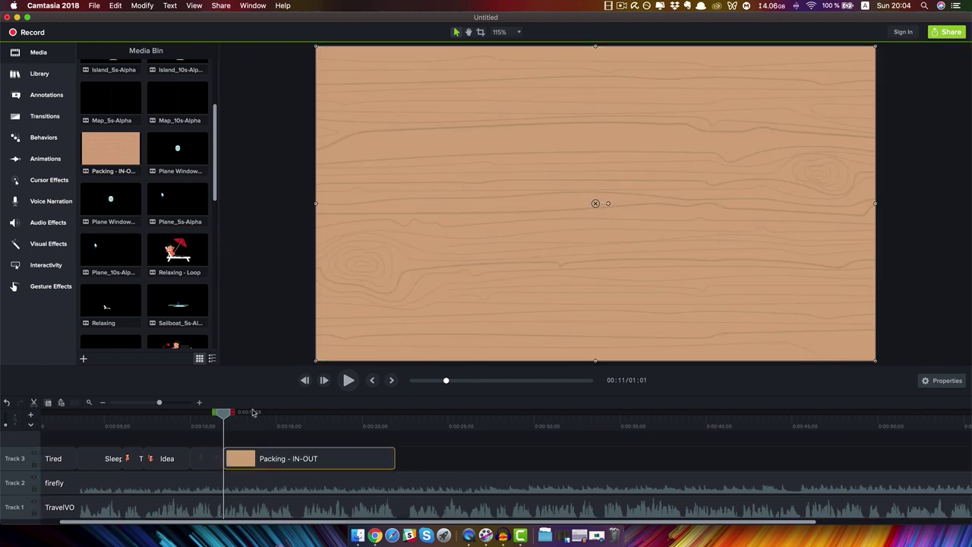
pyautogui.moveTo(228, 417); pyautogui.dragTo(297, 416)
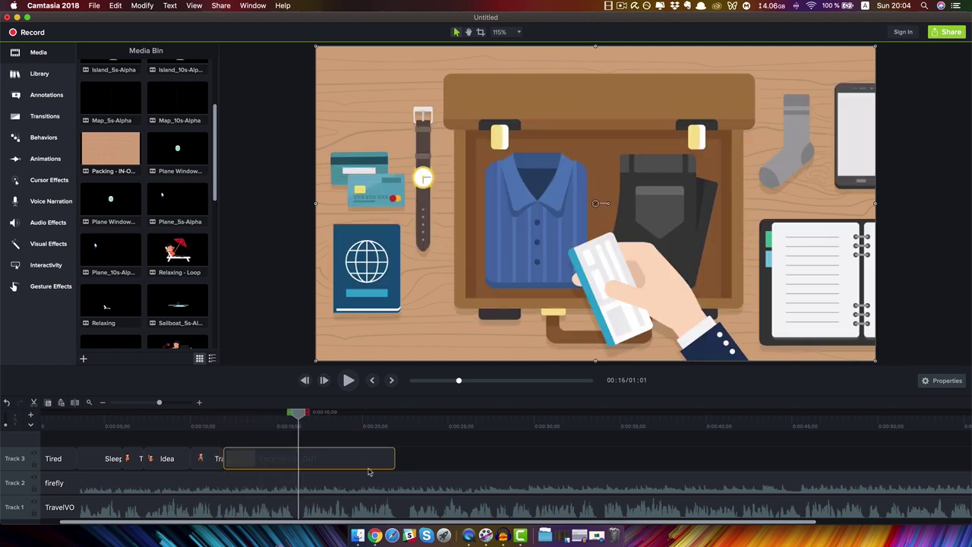
pyautogui.moveTo(391, 458); pyautogui.dragTo(301, 515)
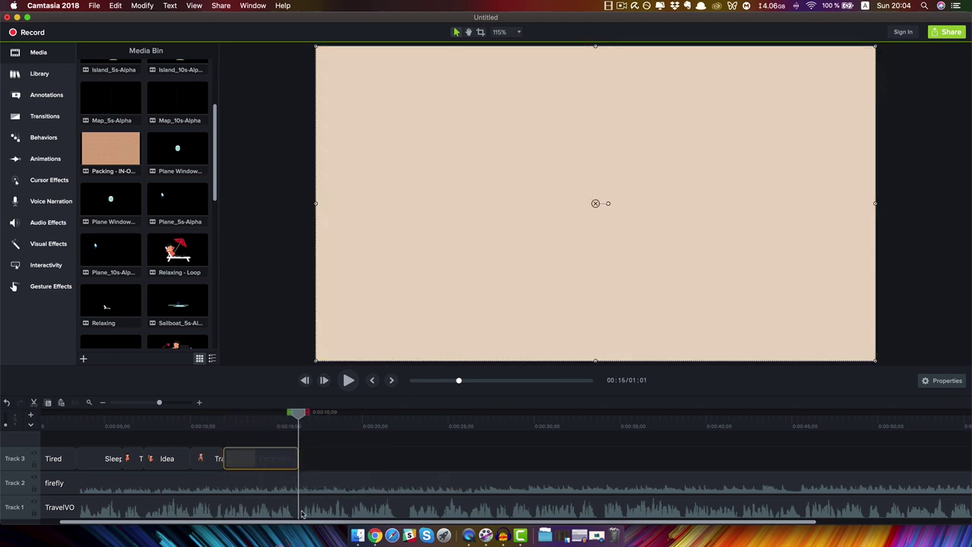
# Preview the trimmed Packing clip, then park the playhead around 17 seconds
pyautogui.press('space')
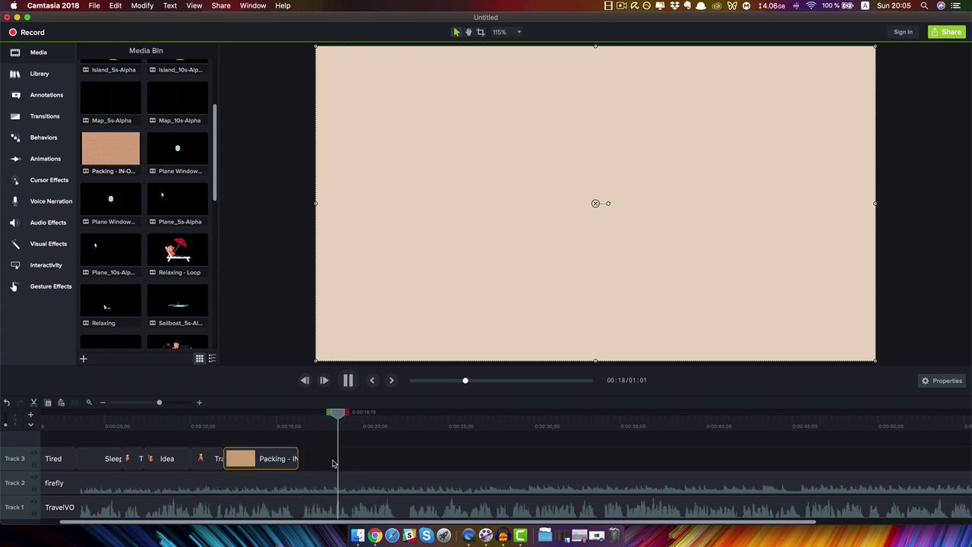
pyautogui.press('space')
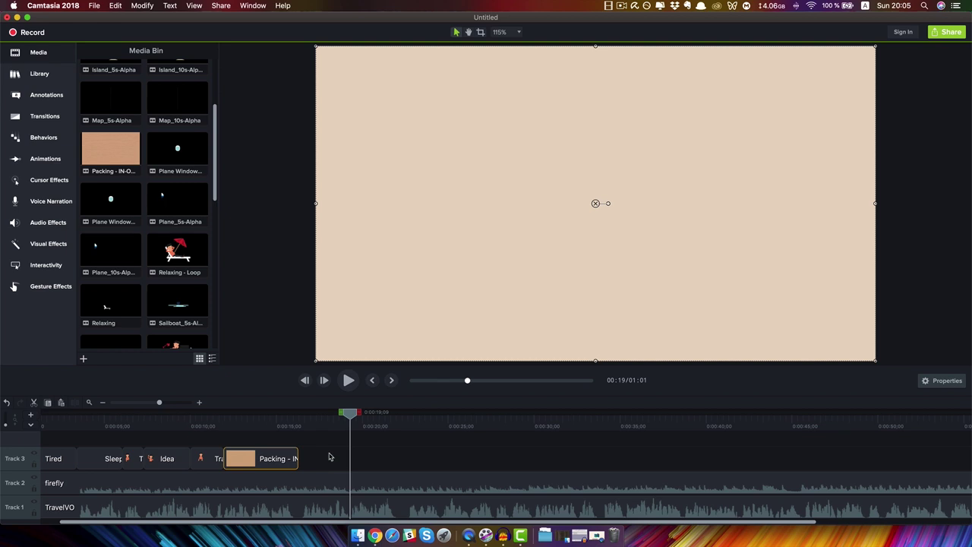
pyautogui.press('Right')
pyautogui.press('Right')
pyautogui.click(332, 462)
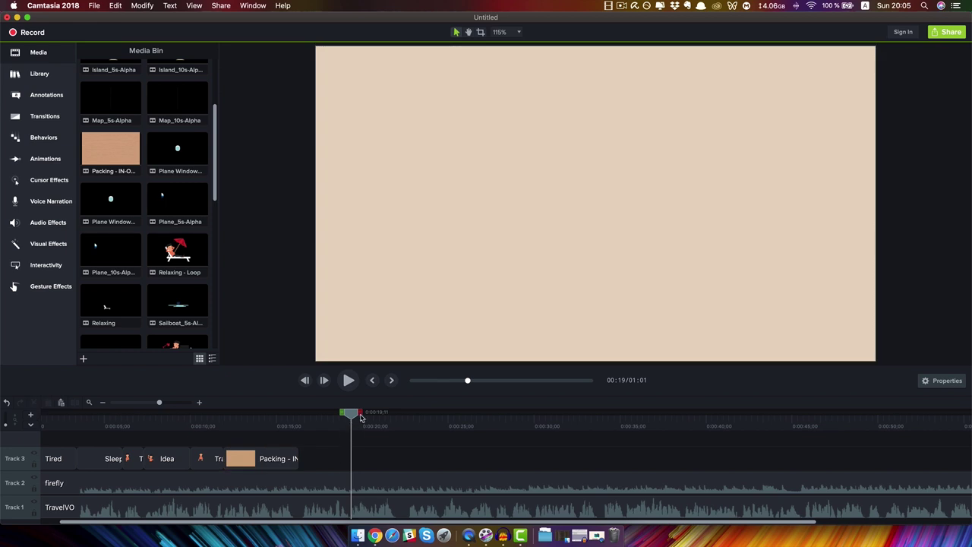
pyautogui.moveTo(361, 417); pyautogui.dragTo(319, 427)
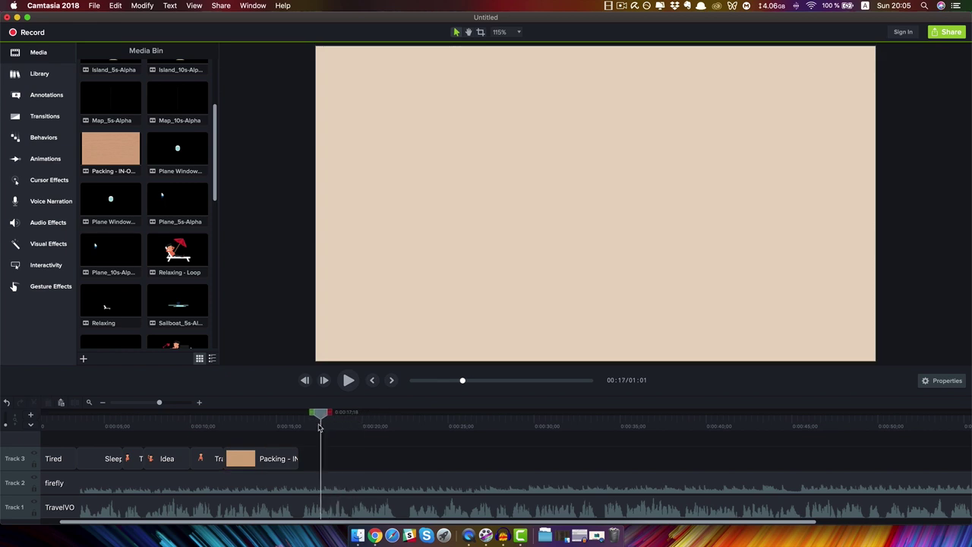
# Place the Van_5s-Alpha clip on Track 3 right after Packing
pyautogui.scroll(-10, 119, 258)
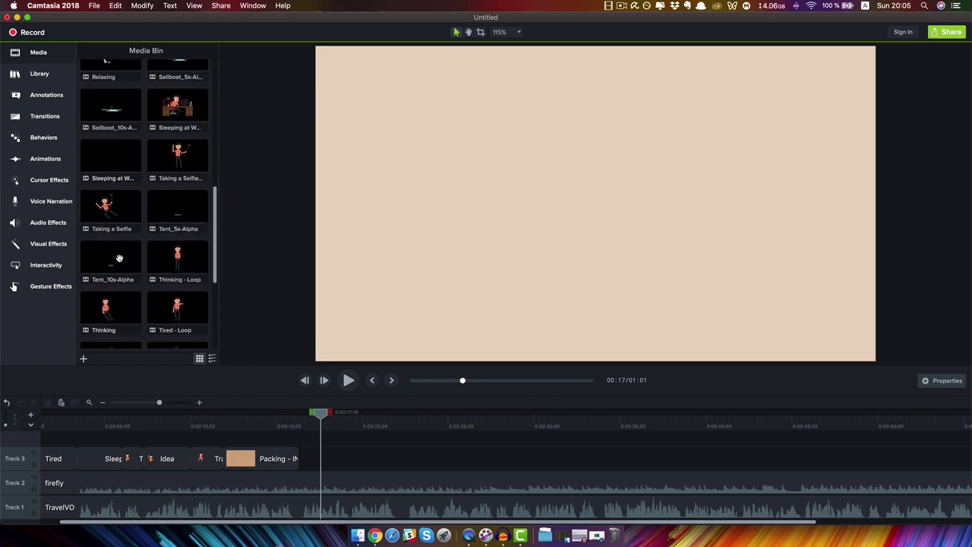
pyautogui.click(116, 272)
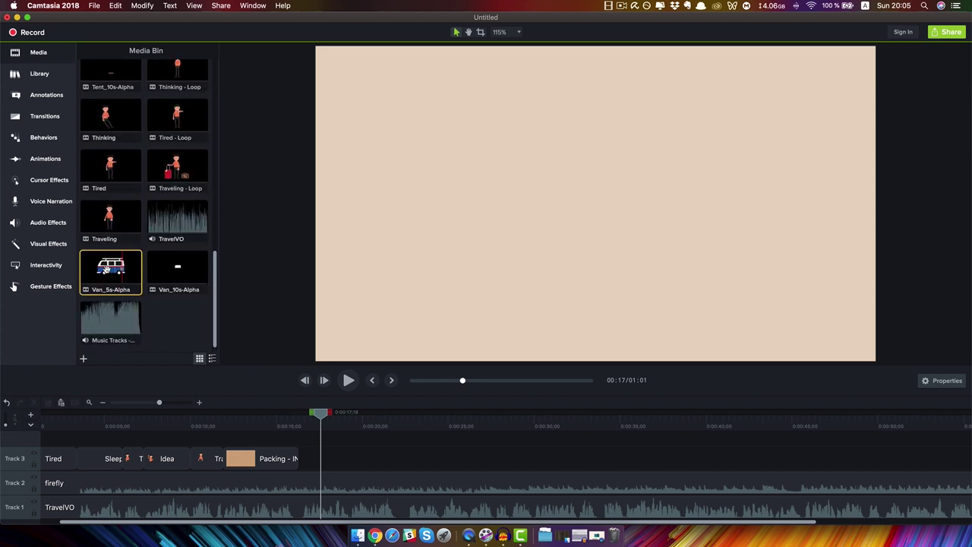
pyautogui.moveTo(129, 282); pyautogui.dragTo(302, 467)
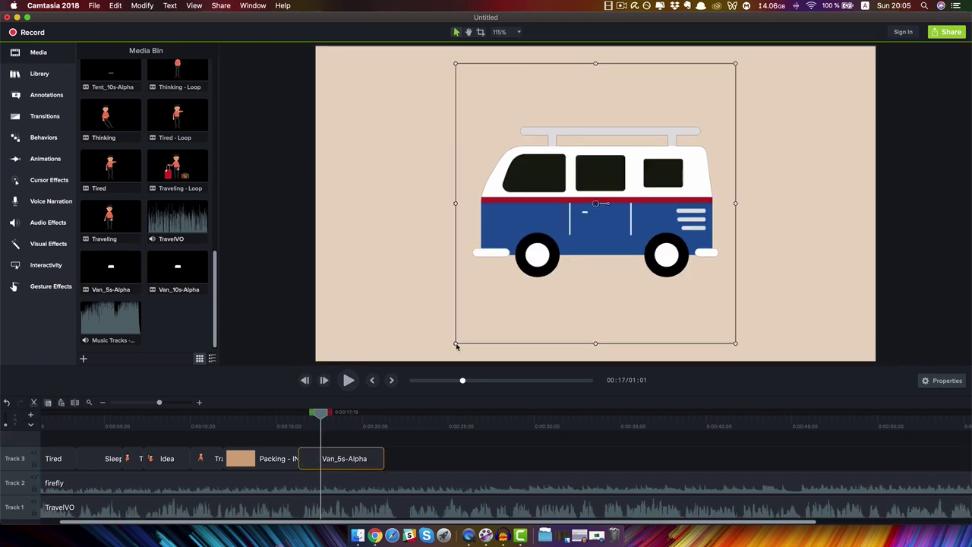
# Shrink the van on the canvas and shift it left to the upper middle of the frame
pyautogui.moveTo(456, 344); pyautogui.dragTo(559, 239)
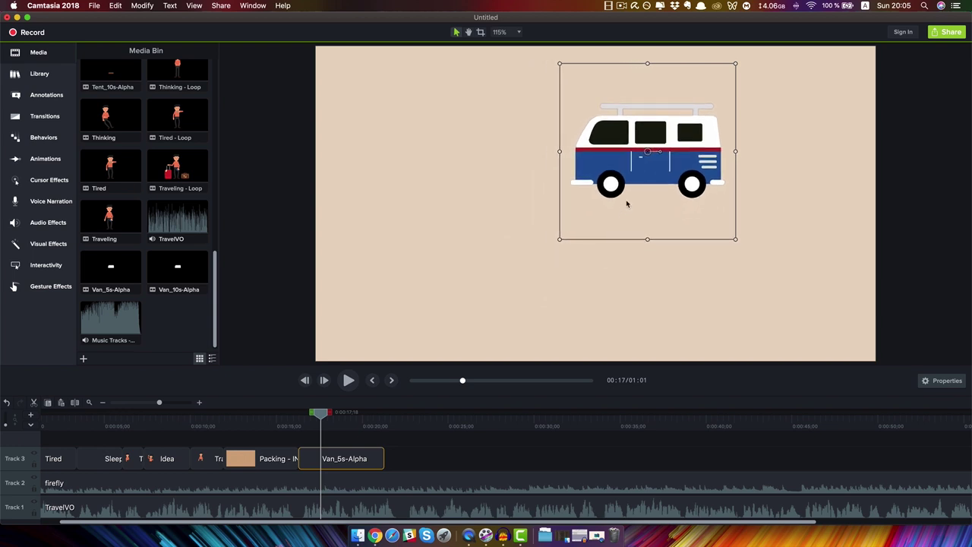
pyautogui.moveTo(600, 175); pyautogui.dragTo(548, 183)
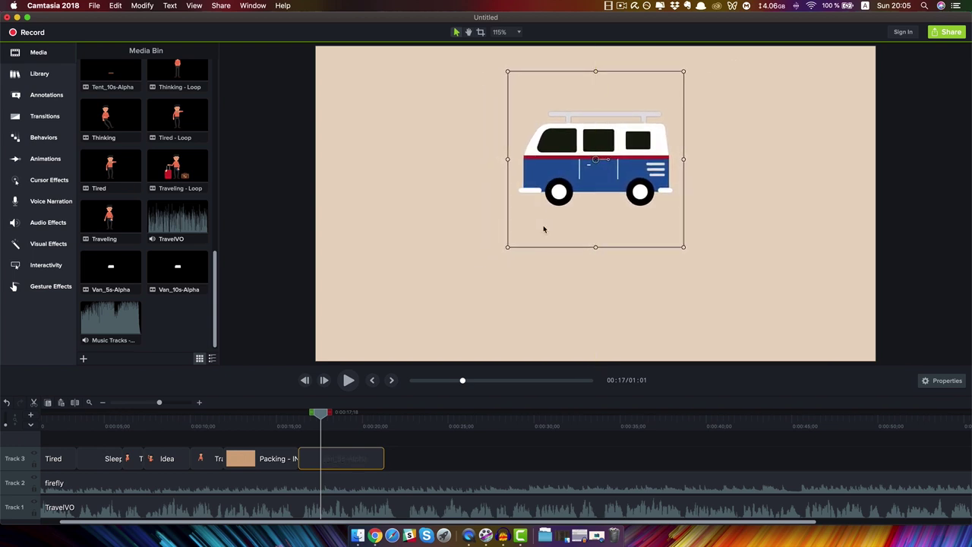
pyautogui.click(539, 291)
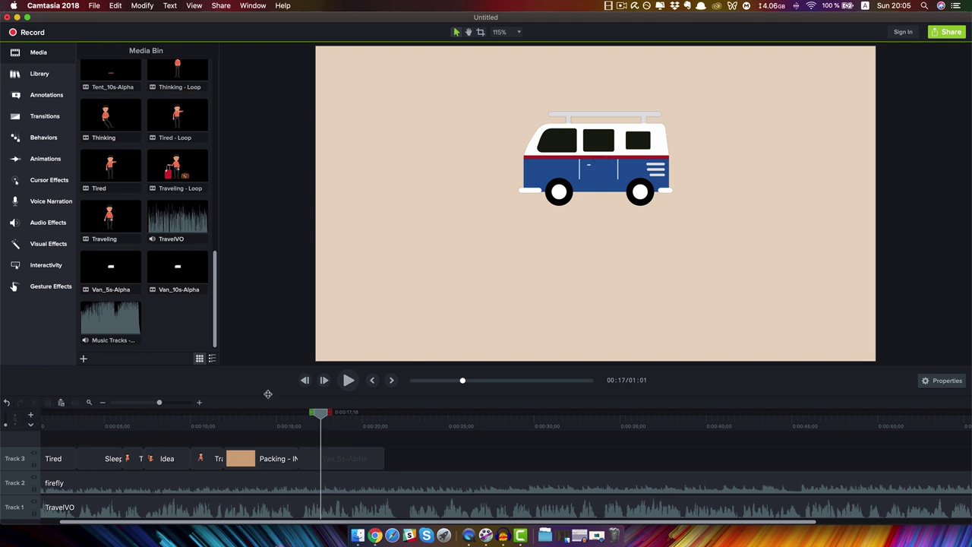
# Drop a plain ABC text callout below the van and widen its text box
pyautogui.click(33, 101)
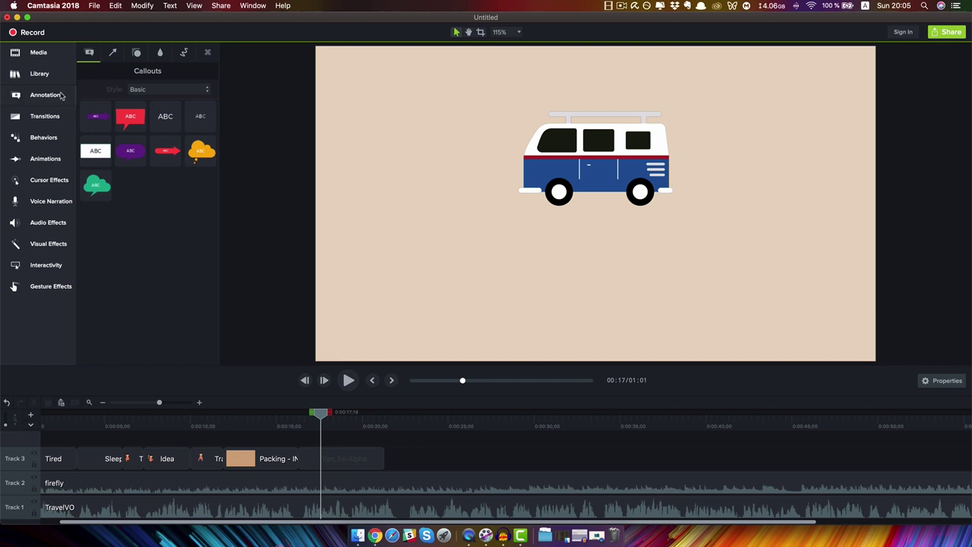
pyautogui.click(169, 116)
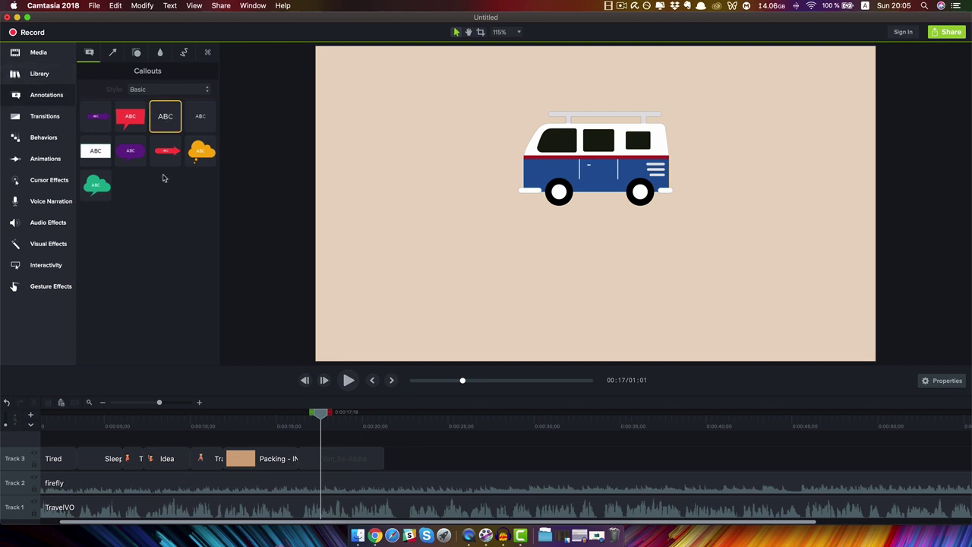
pyautogui.moveTo(165, 117); pyautogui.dragTo(599, 242)
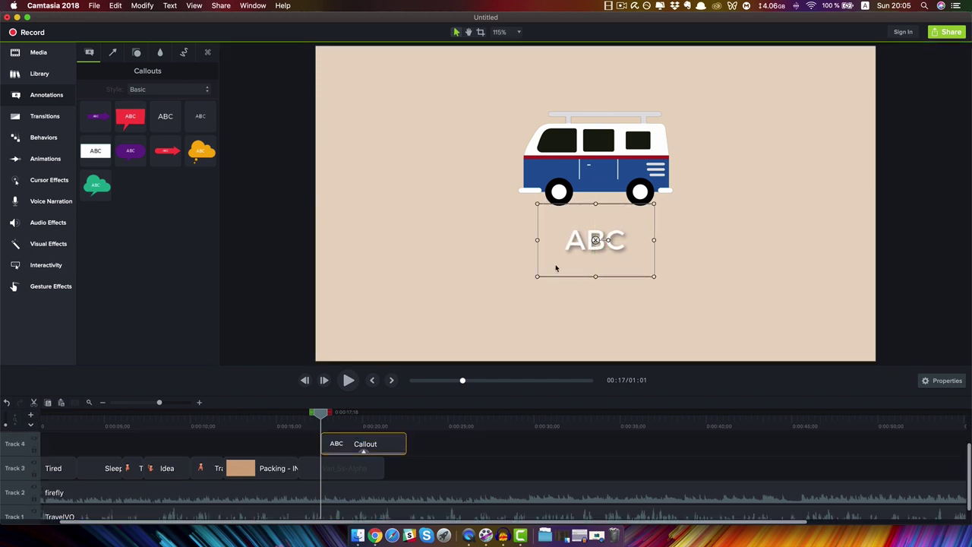
pyautogui.moveTo(540, 276); pyautogui.dragTo(437, 311)
pyautogui.moveTo(498, 280); pyautogui.dragTo(568, 252)
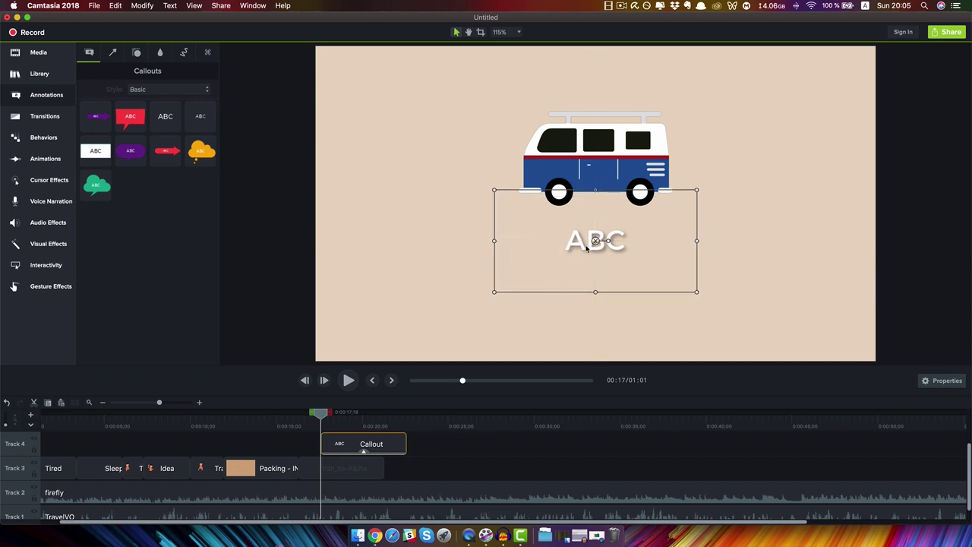
# Change the callout text to 'YourDreamTrips.com' and resize it centred beneath the van
pyautogui.doubleClick(593, 246)
pyautogui.write('Your')
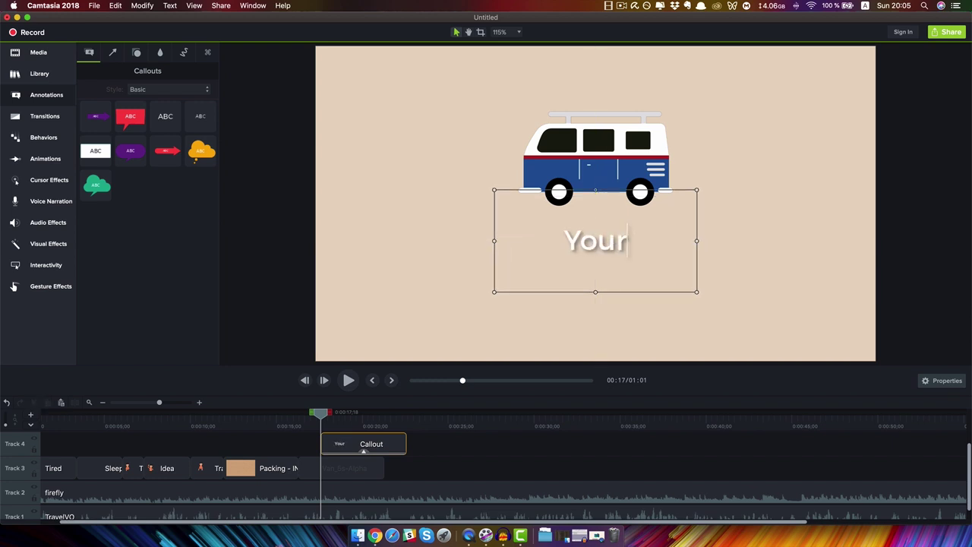
pyautogui.write('DreamTrips.com')
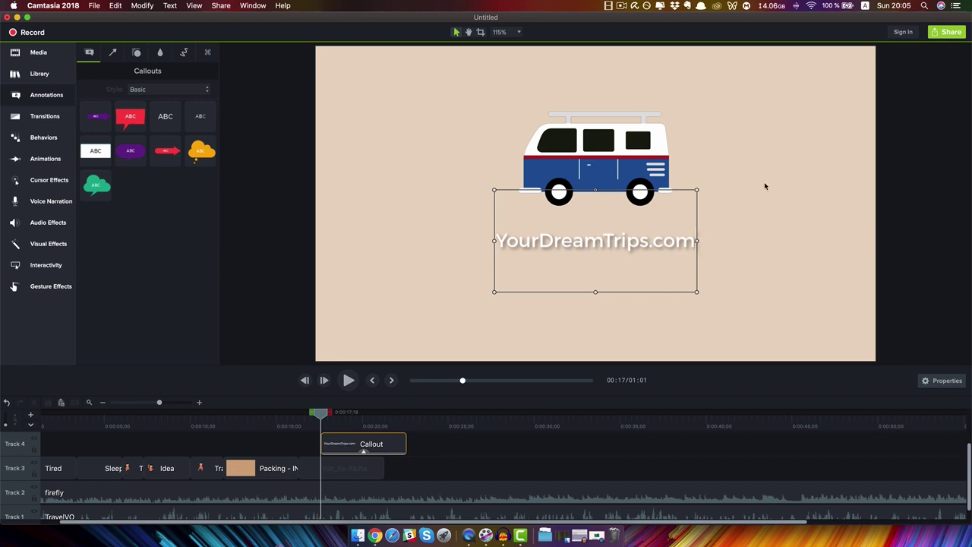
pyautogui.click(727, 221)
pyautogui.moveTo(593, 244); pyautogui.dragTo(593, 236)
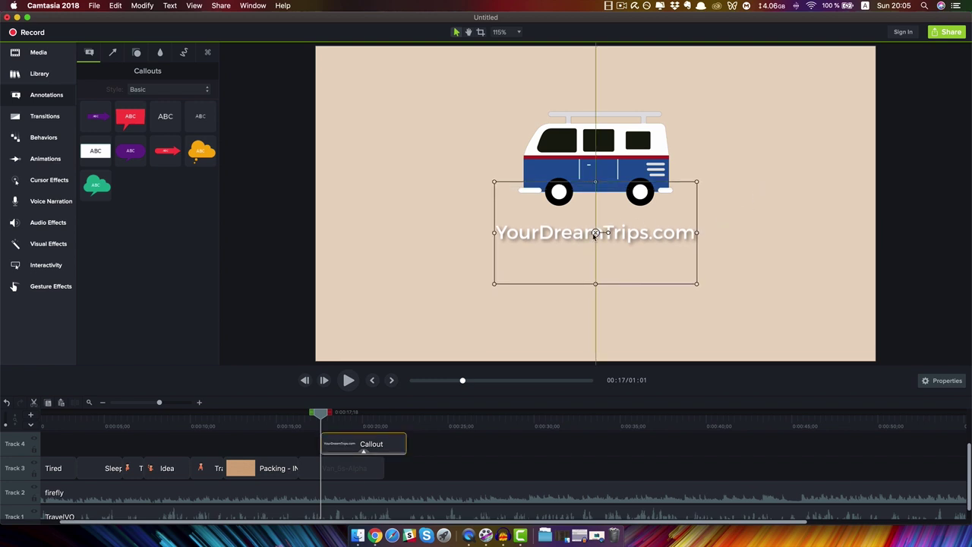
pyautogui.moveTo(494, 286); pyautogui.dragTo(440, 306)
pyautogui.moveTo(514, 245); pyautogui.dragTo(540, 239)
pyautogui.click(454, 285)
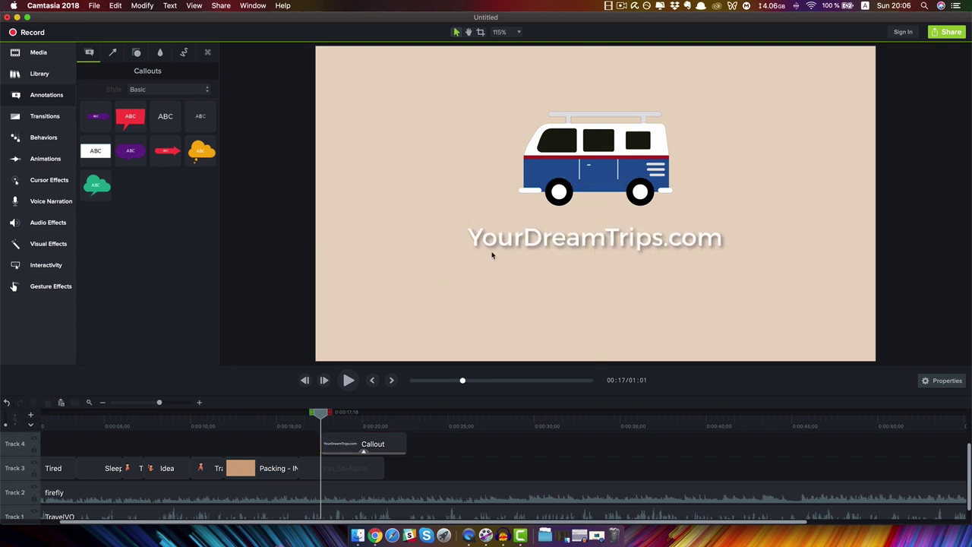
pyautogui.click(514, 238)
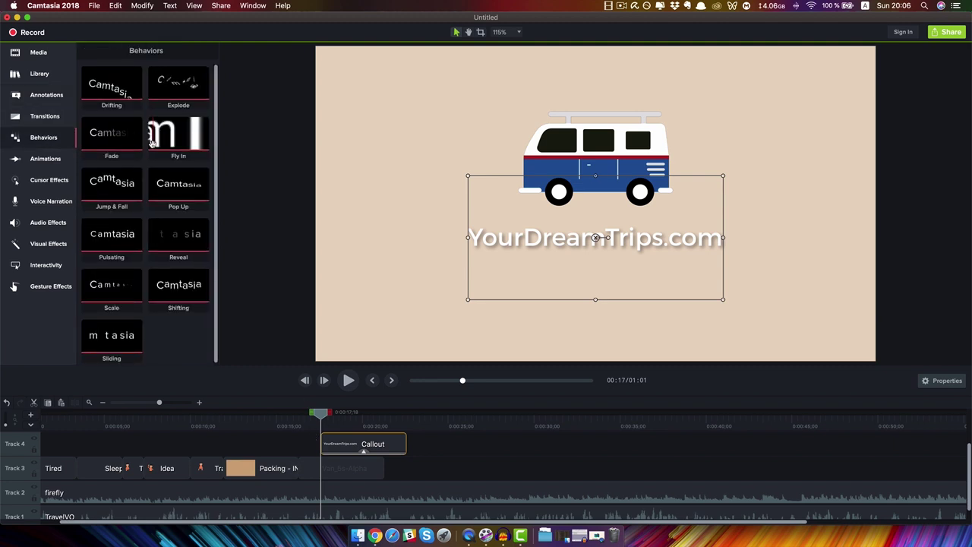
# Apply the Drifting behavior to the callout clip on Track 4
pyautogui.scroll(-1, 114, 228)
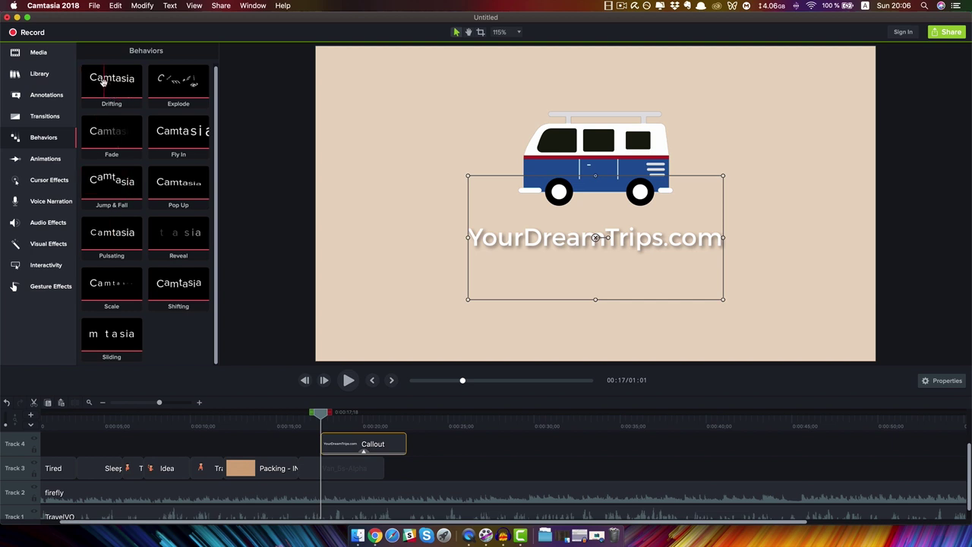
pyautogui.moveTo(105, 85); pyautogui.dragTo(338, 446)
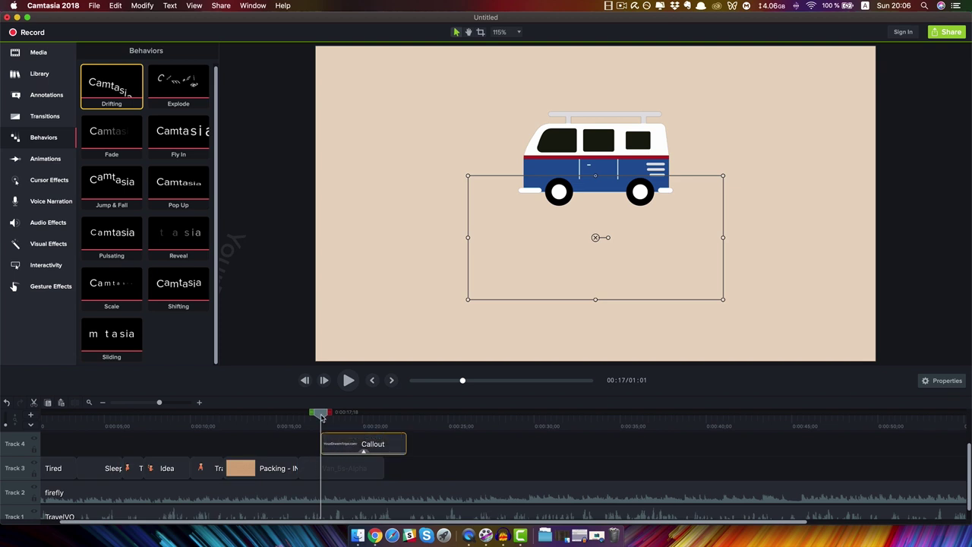
pyautogui.moveTo(322, 415); pyautogui.dragTo(299, 415)
# Align the callout's start with the van clip and scrub to preview the drifting text
pyautogui.moveTo(365, 446); pyautogui.dragTo(338, 448)
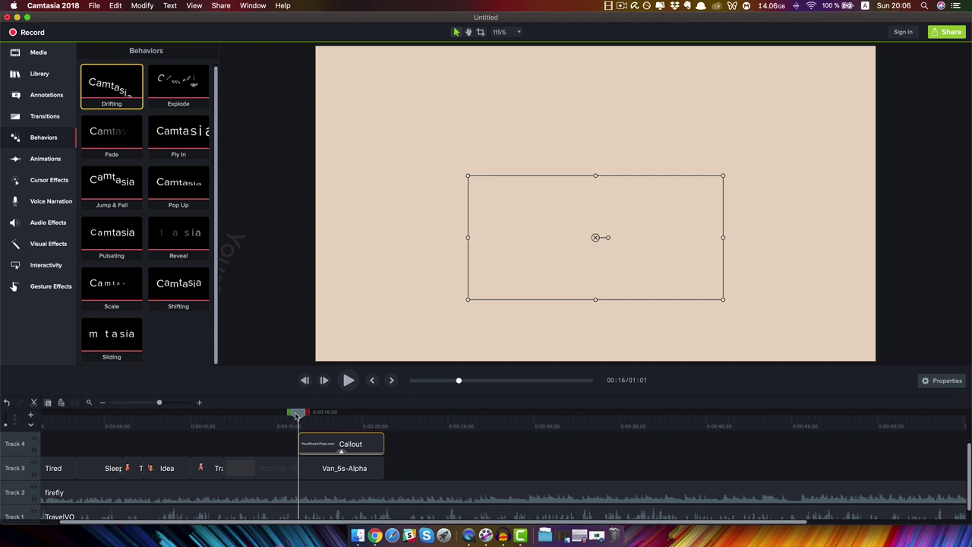
pyautogui.moveTo(296, 416); pyautogui.dragTo(23, 435)
pyautogui.click(278, 329)
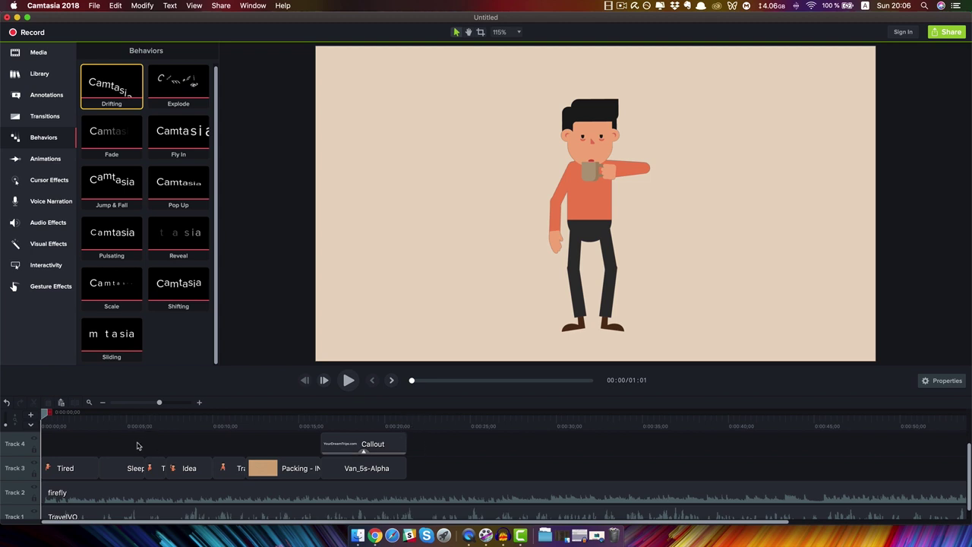
# Play the project, zoom the timeline out, and scrub between scenes, ending on packing at 00:14
pyautogui.press('space')
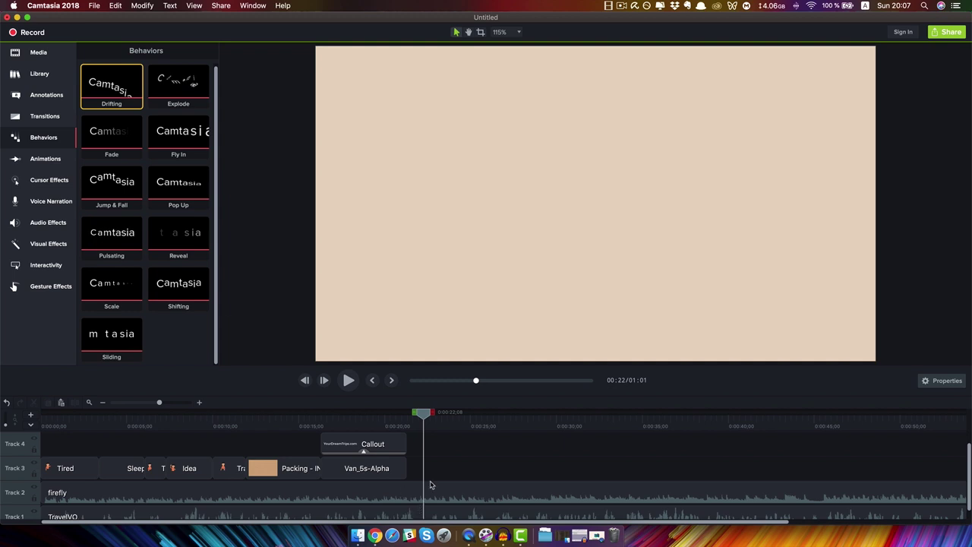
pyautogui.moveTo(425, 416); pyautogui.dragTo(379, 420)
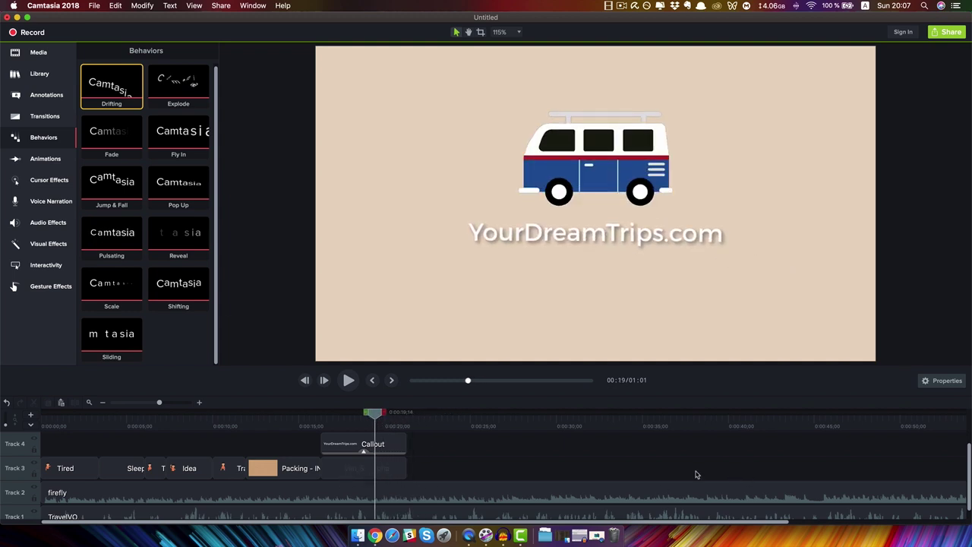
pyautogui.click(104, 405)
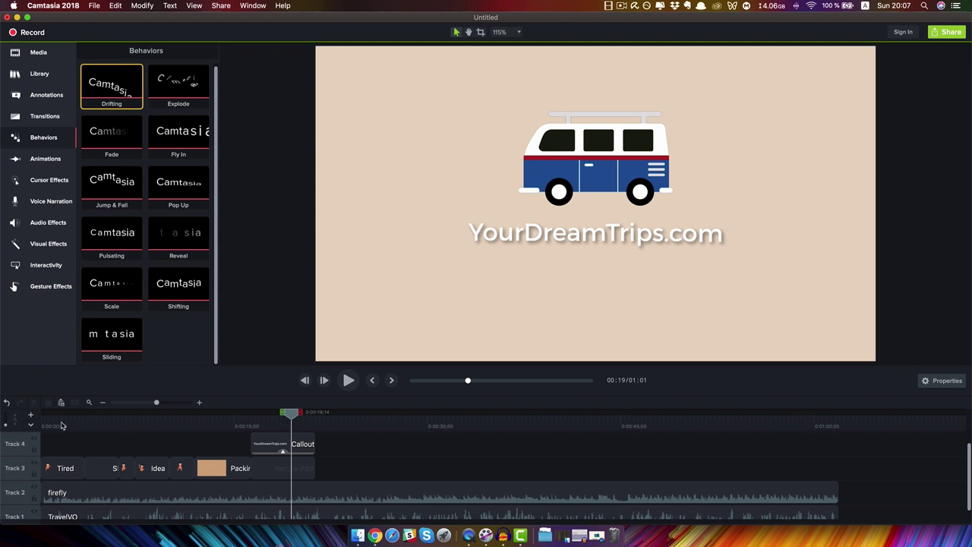
pyautogui.click(241, 431)
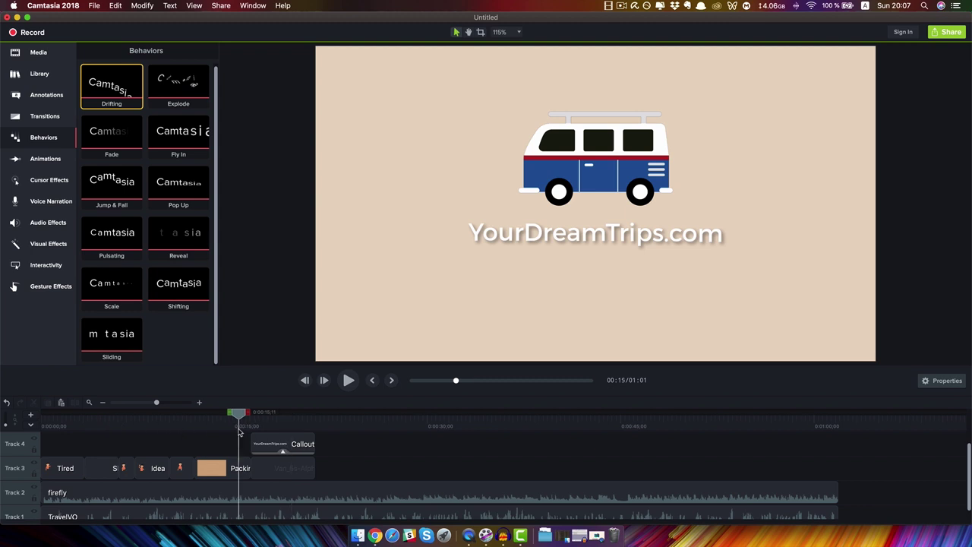
pyautogui.moveTo(242, 418); pyautogui.dragTo(100, 422)
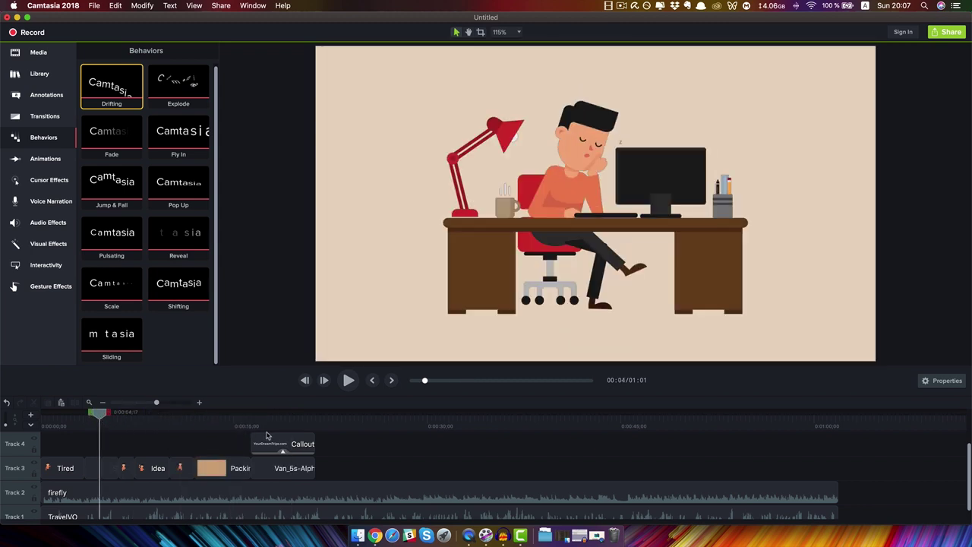
pyautogui.click(220, 421)
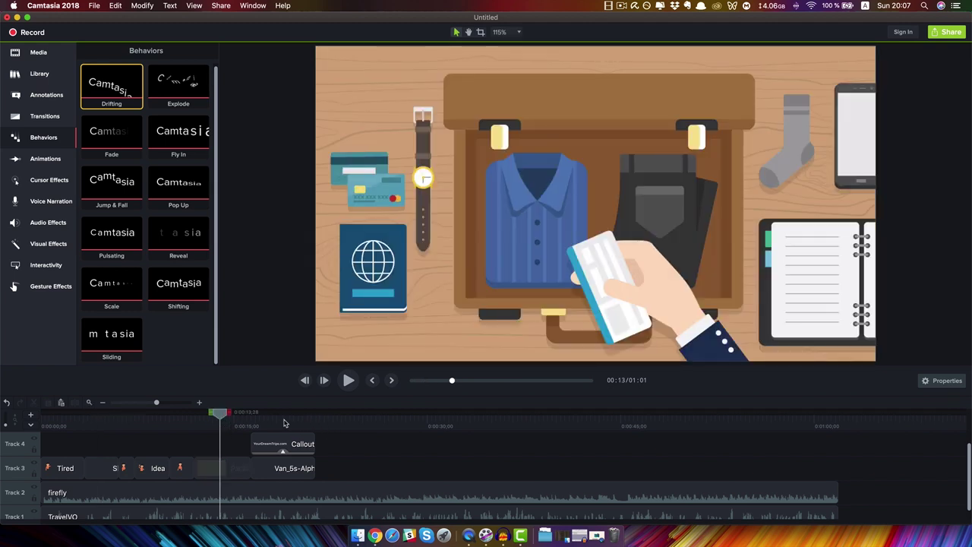
pyautogui.click(284, 422)
pyautogui.click(228, 422)
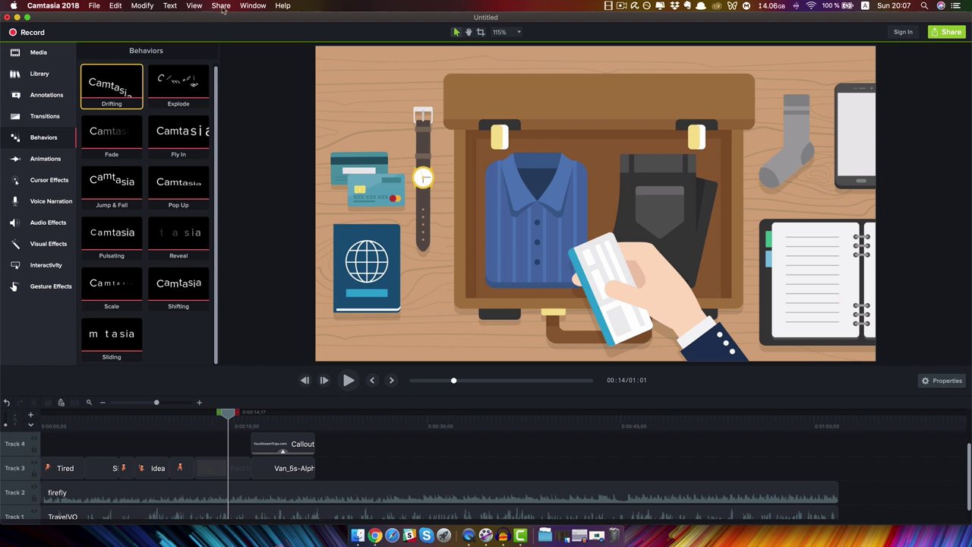
# Open the Share > Local File Export to MP4 dialog, then cancel without exporting
pyautogui.click(221, 6)
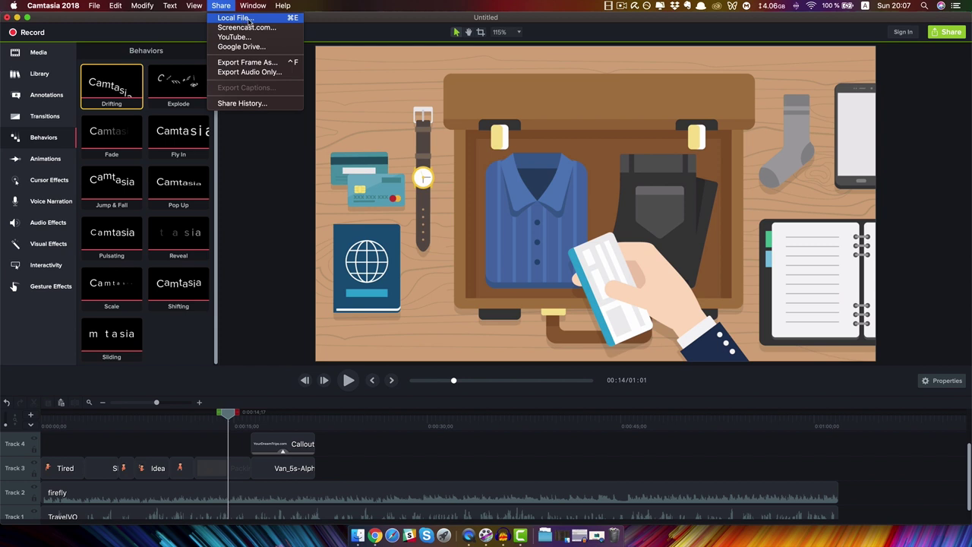
pyautogui.click(249, 19)
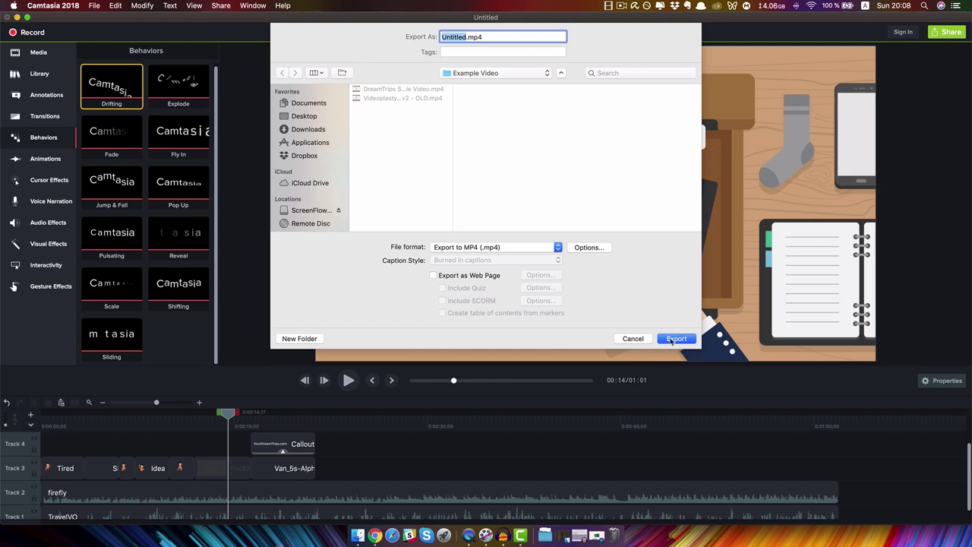
pyautogui.click(632, 339)
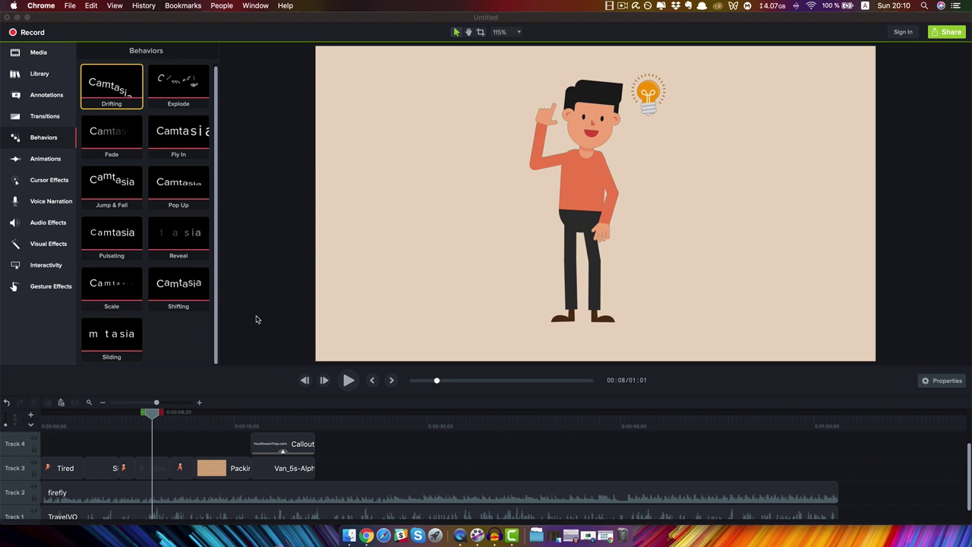
# Move the playhead to the traveller scene at 00:10, then switch to VideoPlasty in Chrome
pyautogui.click(180, 424)
pyautogui.click(180, 423)
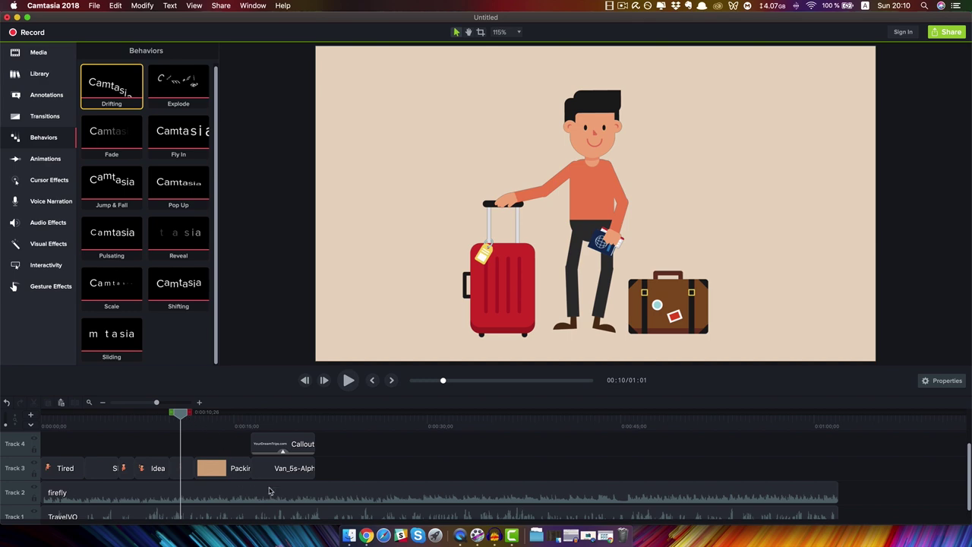
pyautogui.click(366, 536)
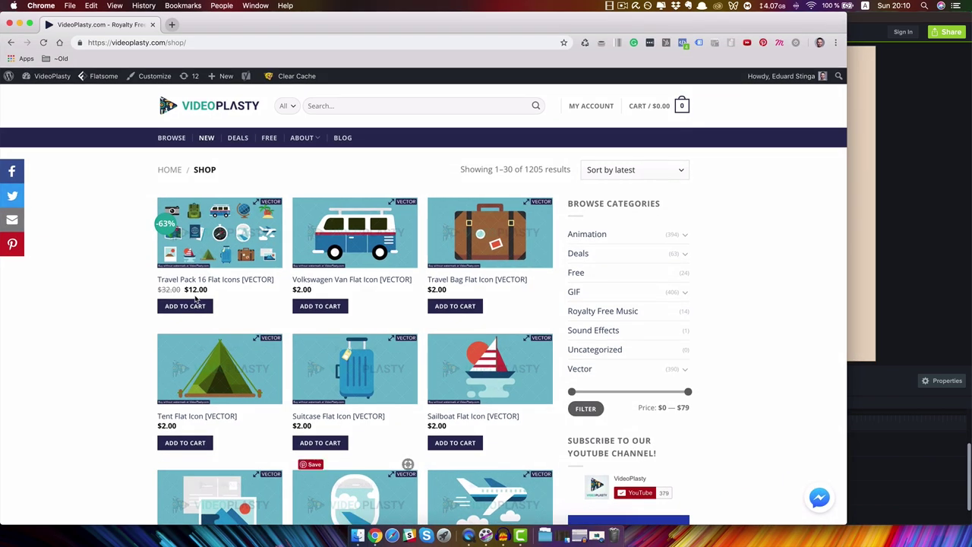
# Open the shop's Animation category and scroll through its 394 results
pyautogui.scroll(-2, 192, 298)
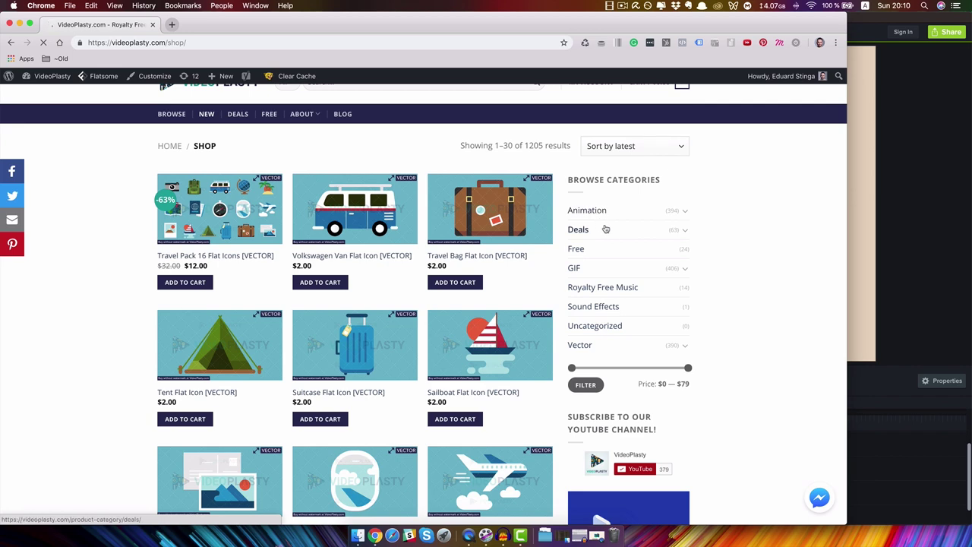
pyautogui.click(605, 229)
pyautogui.scroll(-3, 610, 230)
pyautogui.scroll(-2, 592, 233)
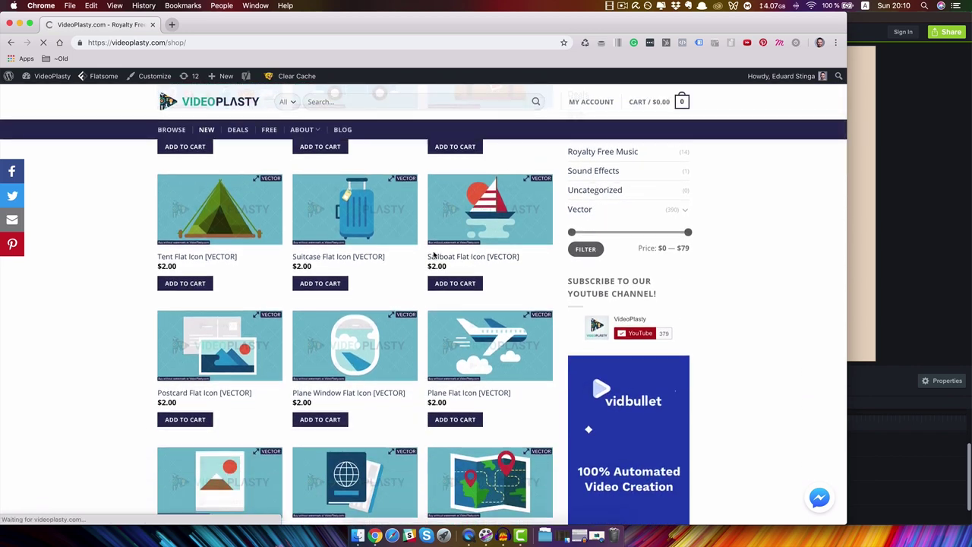
pyautogui.scroll(4, 353, 271)
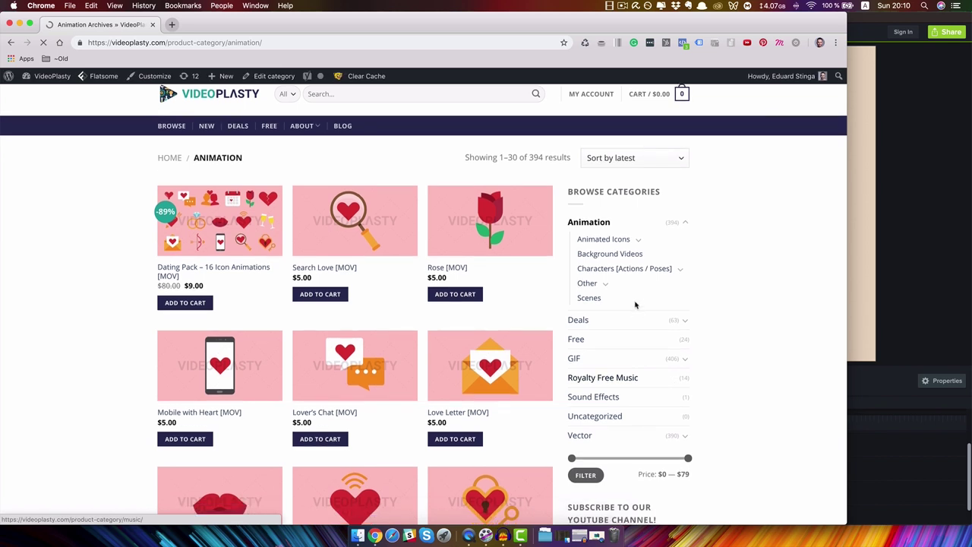
# Expand Characters [Actions / Poses] and browse the John [Casual Guy] animations
pyautogui.click(680, 270)
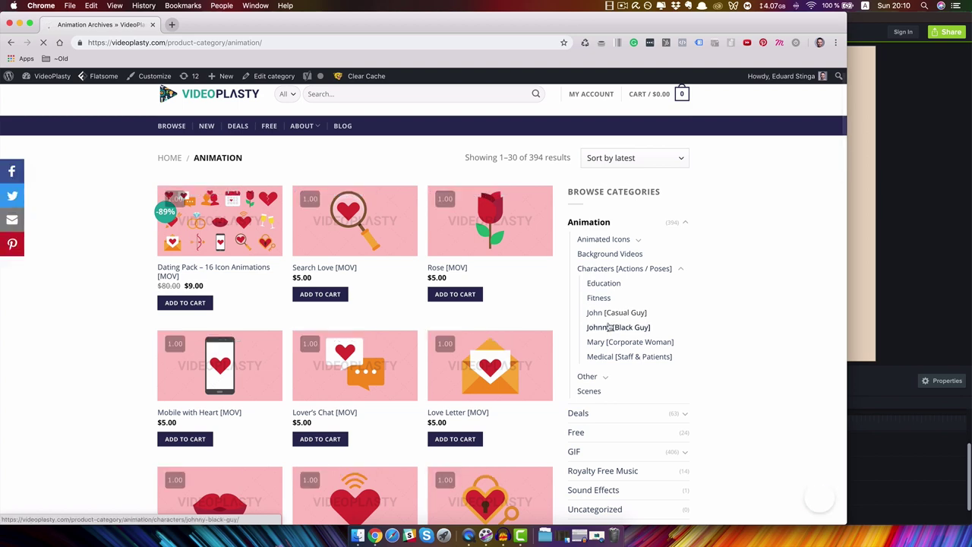
pyautogui.click(649, 327)
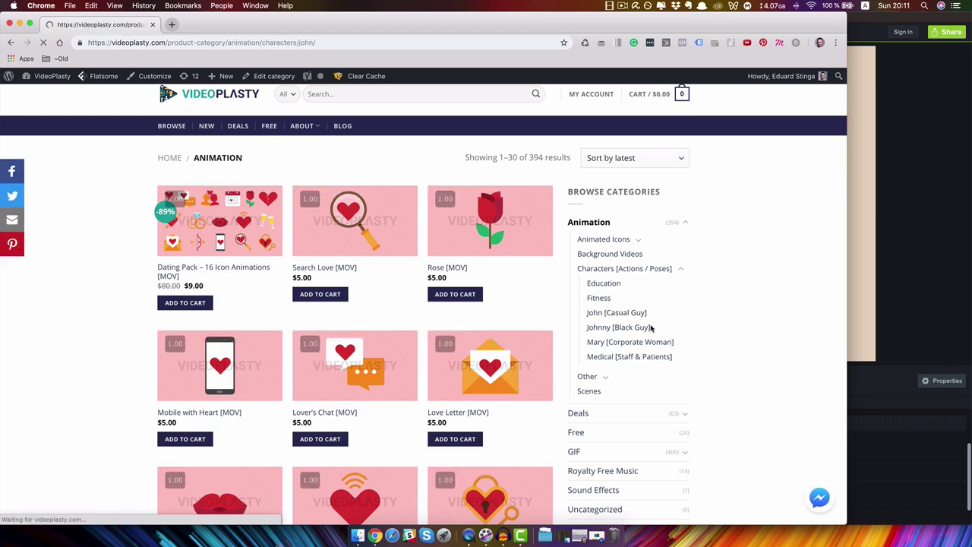
pyautogui.scroll(-9, 651, 327)
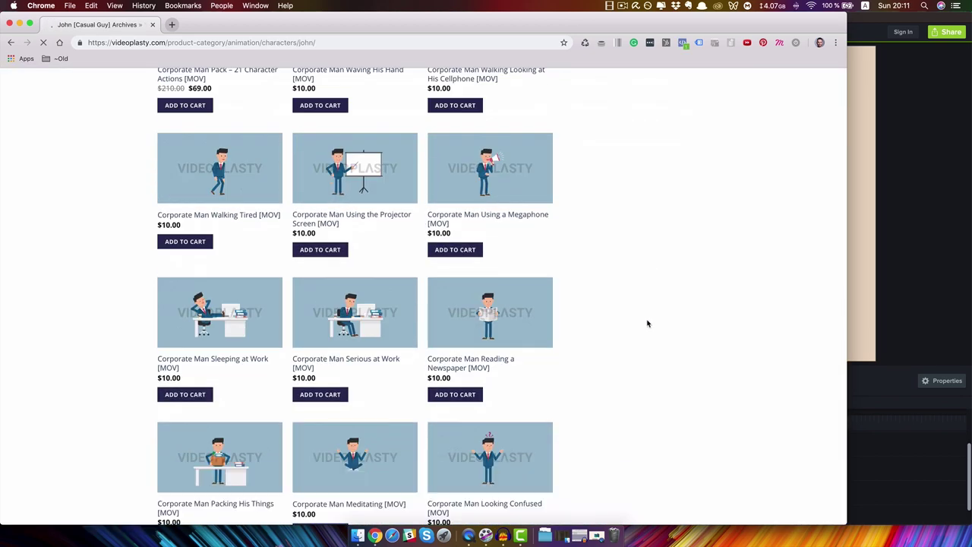
pyautogui.scroll(-8, 395, 349)
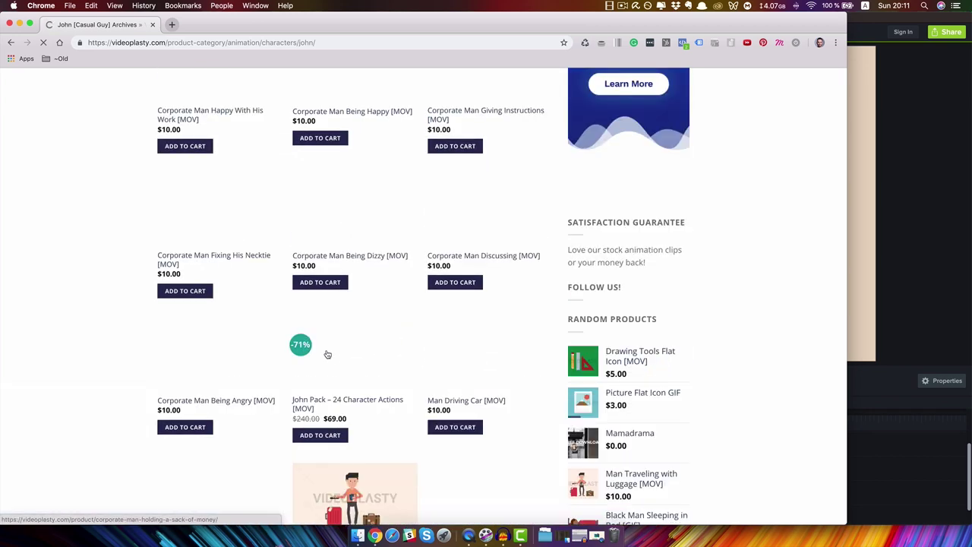
pyautogui.scroll(-5, 135, 326)
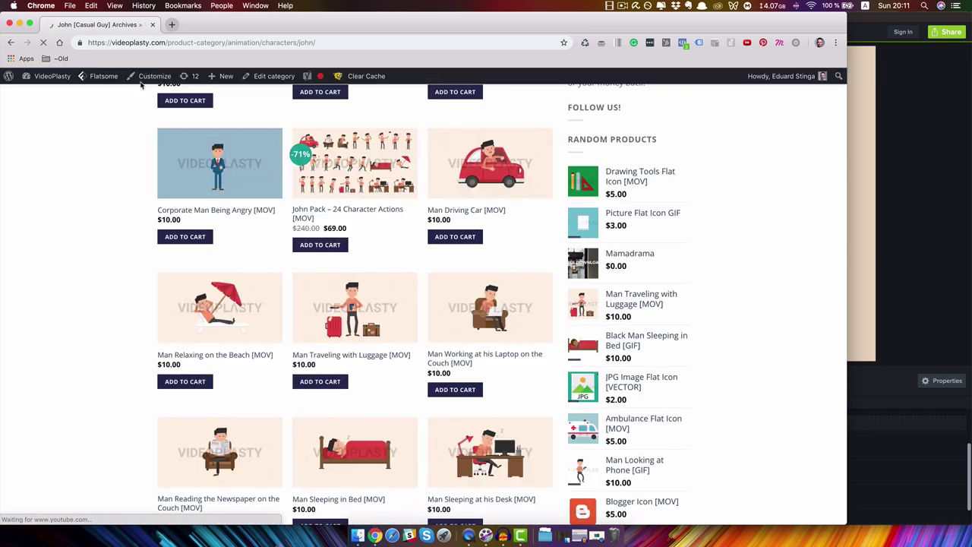
pyautogui.scroll(6, 287, 324)
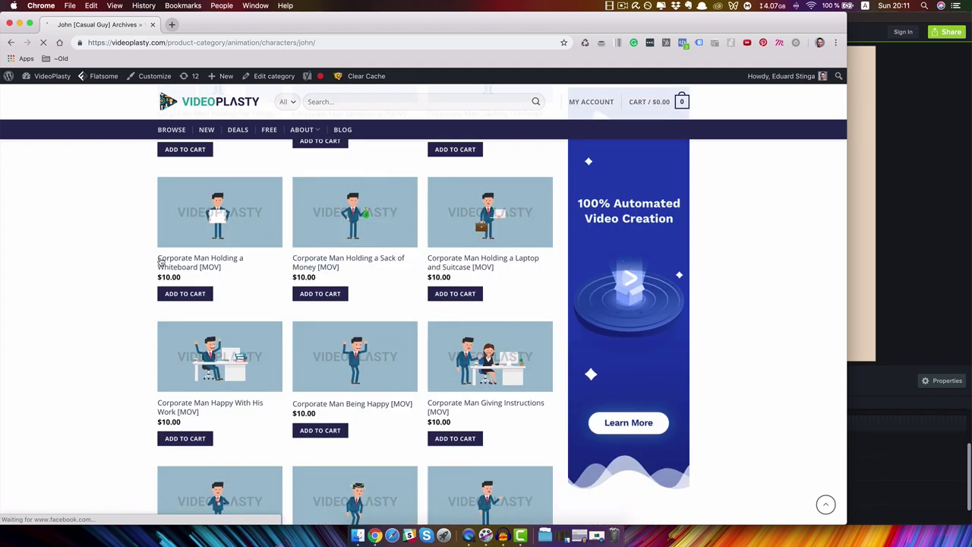
pyautogui.scroll(10, 287, 325)
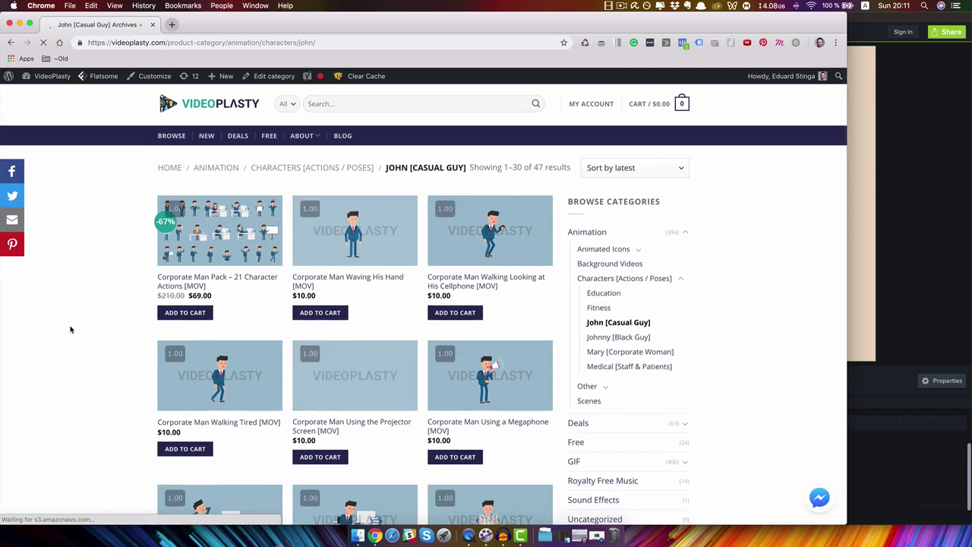
# Scroll through the rest of the John results and return to the Camtasia project
pyautogui.scroll(-10, 195, 338)
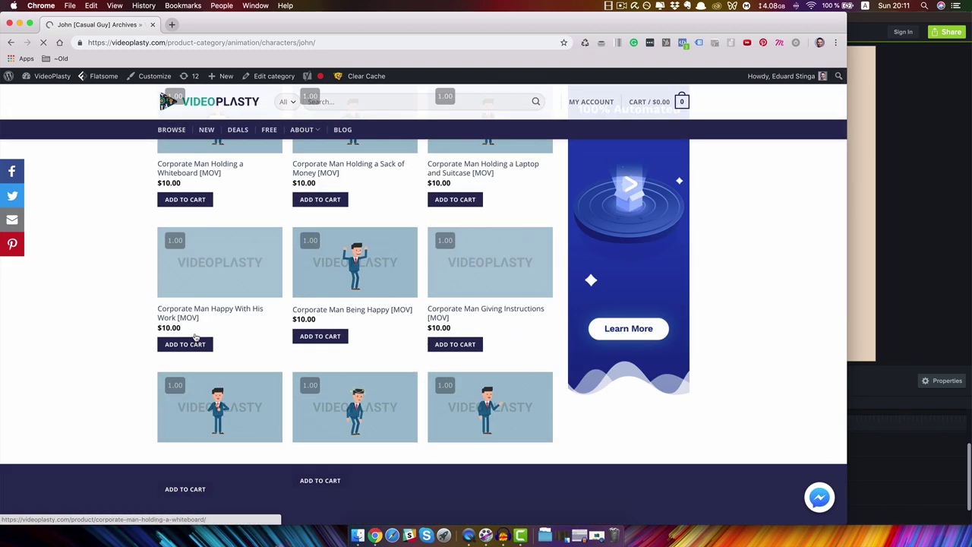
pyautogui.scroll(-5, 195, 337)
pyautogui.scroll(15, 195, 337)
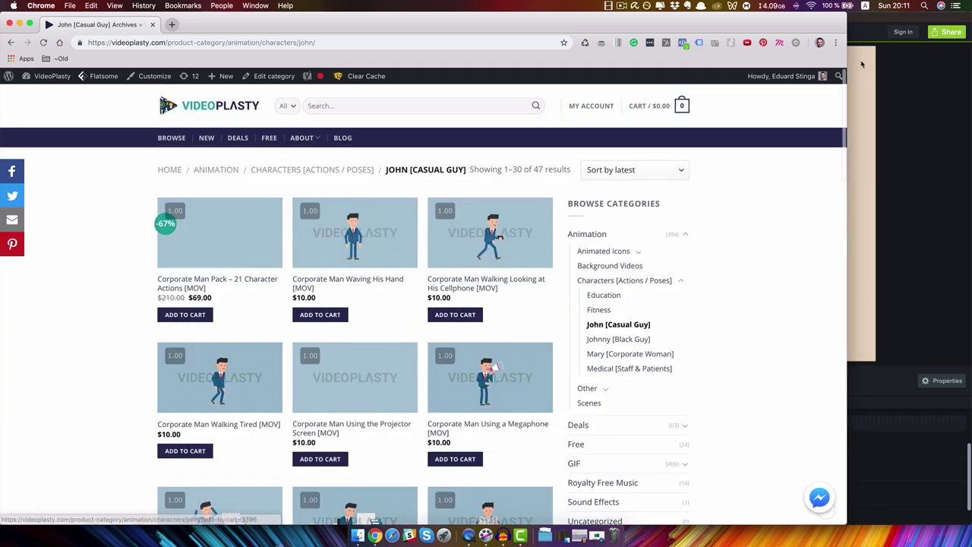
pyautogui.click(860, 25)
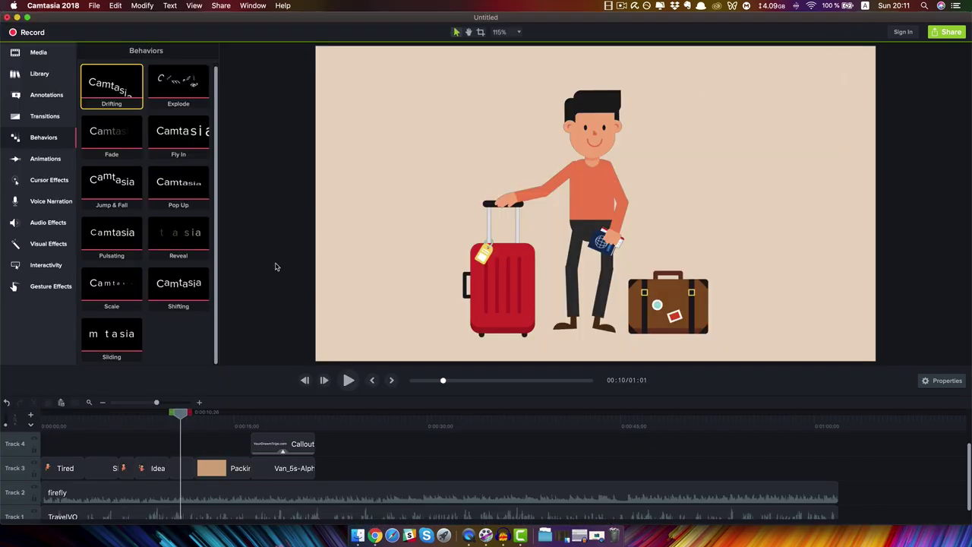